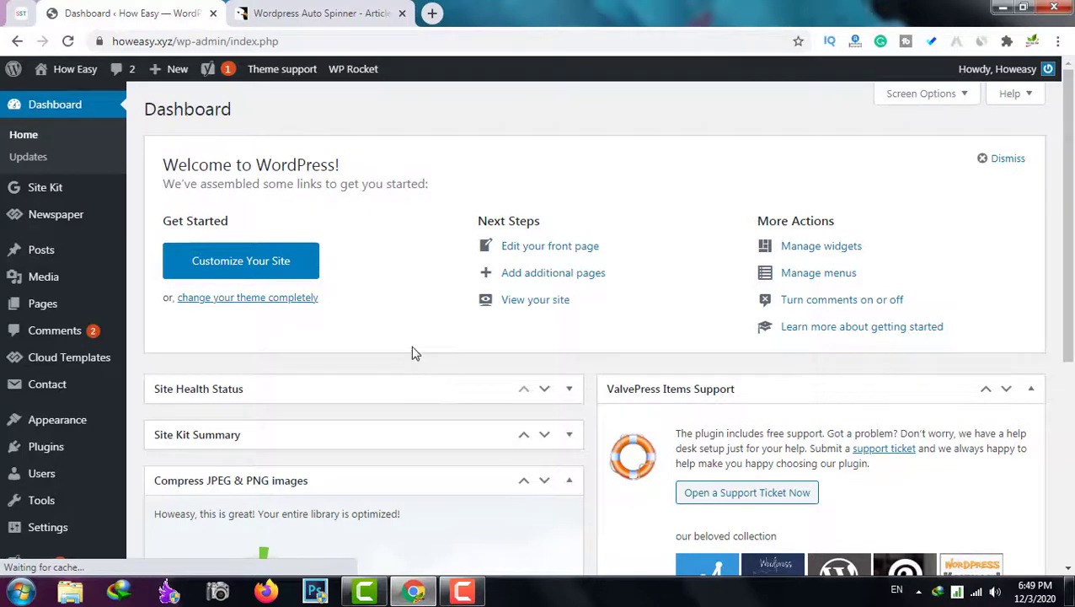
# Step: Look over the WordPress dashboard and the Wordpress Auto Spinner product page on CodeCanyon
pyautogui.scroll(-4, 413, 352)
pyautogui.scroll(5, 425, 354)
pyautogui.click(274, 12)
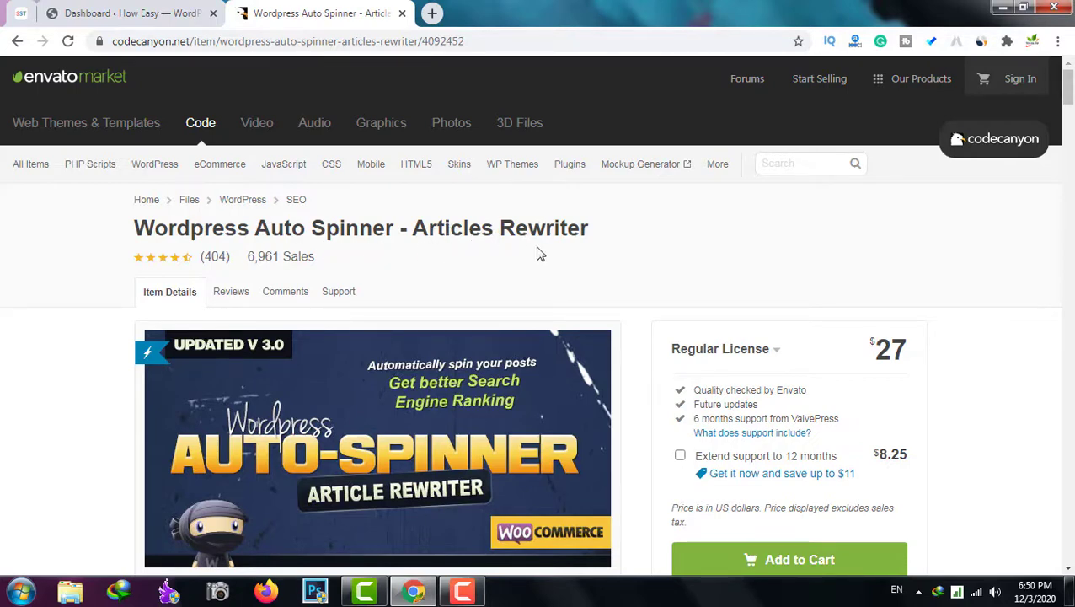
pyautogui.scroll(-1, 537, 250)
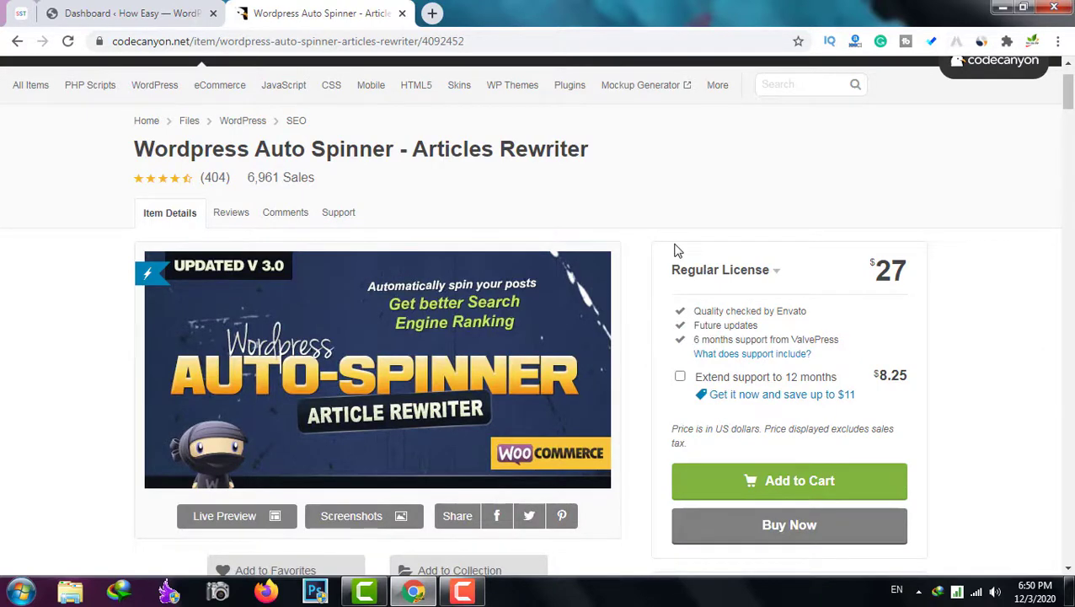
pyautogui.scroll(1, 674, 250)
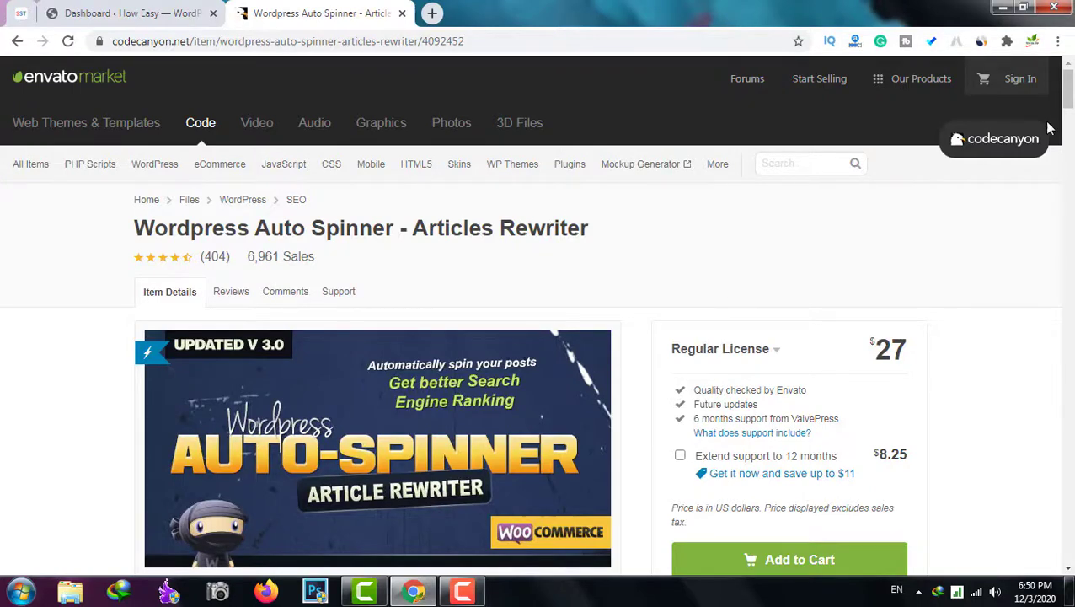
# Step: Check the wp-auto-spinner archive on the desktop, refresh the desktop, and return to Chrome
pyautogui.click(1002, 7)
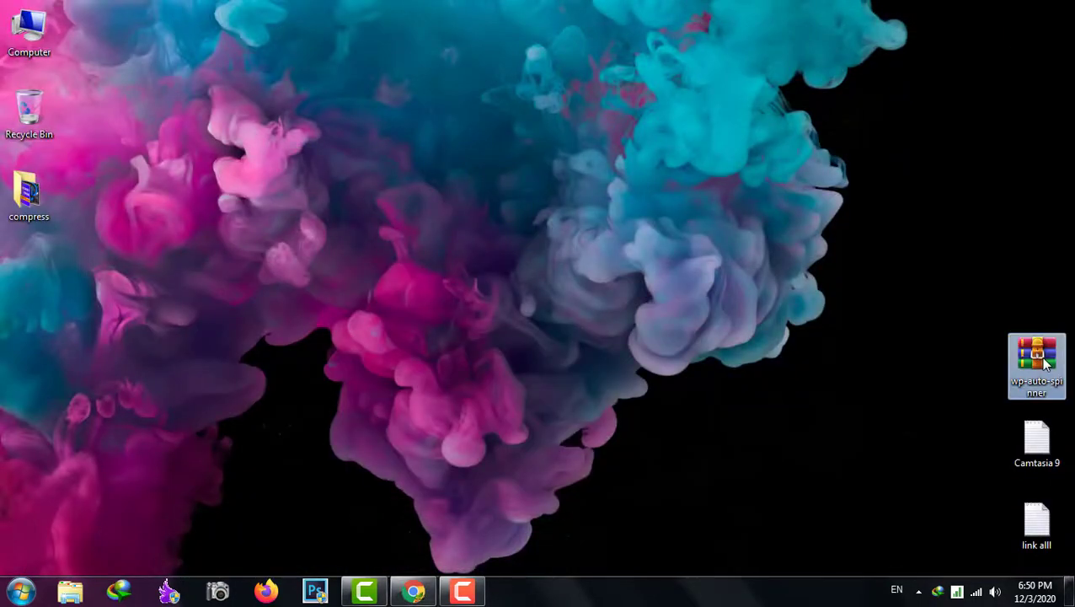
pyautogui.moveTo(1045, 361)
pyautogui.mouseDown()
pyautogui.moveTo(697, 247)
pyautogui.moveTo(689, 280)
pyautogui.moveTo(1032, 363)
pyautogui.mouseUp()
pyautogui.rightClick(769, 204)
pyautogui.click(810, 246)
pyautogui.rightClick(511, 127)
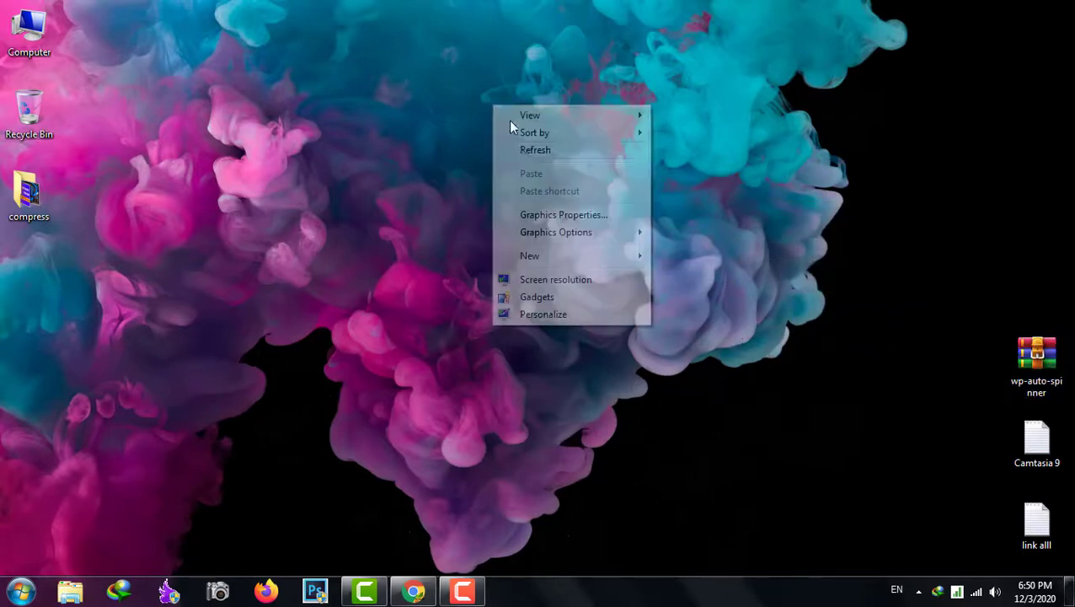
pyautogui.click(532, 149)
pyautogui.click(412, 591)
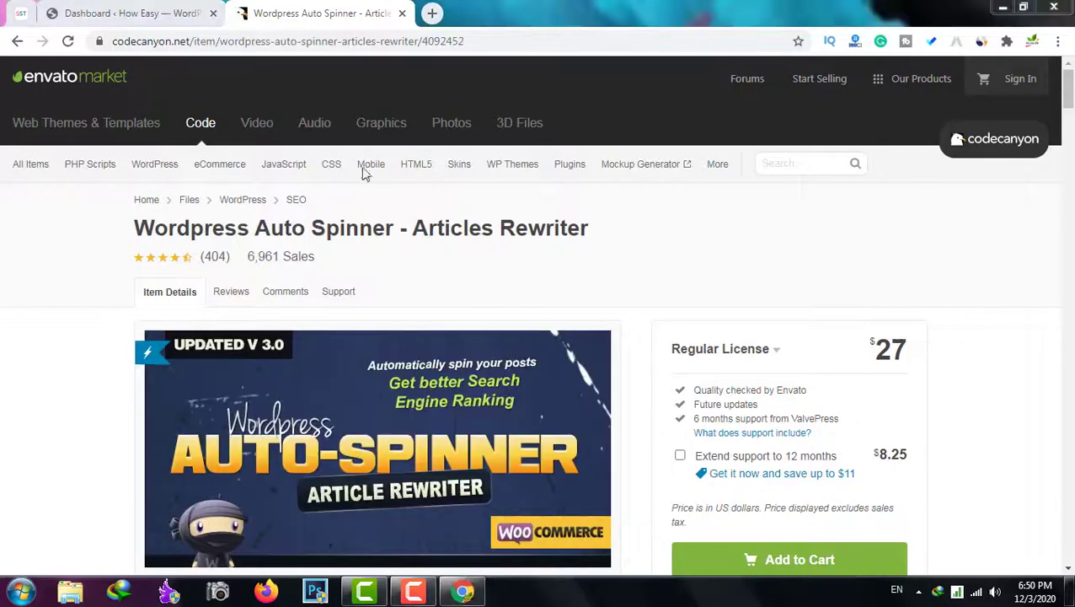
# Step: Choose the wp-auto-spinner archive from the desktop as the WordPress plugin upload, and open the installed plugins list
pyautogui.click(131, 12)
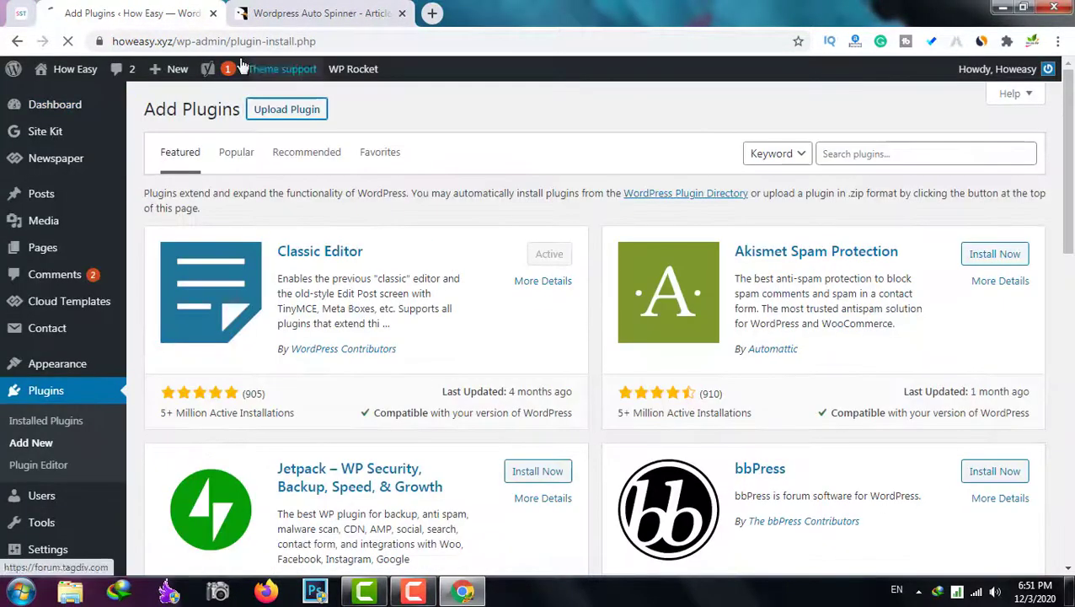
pyautogui.click(287, 115)
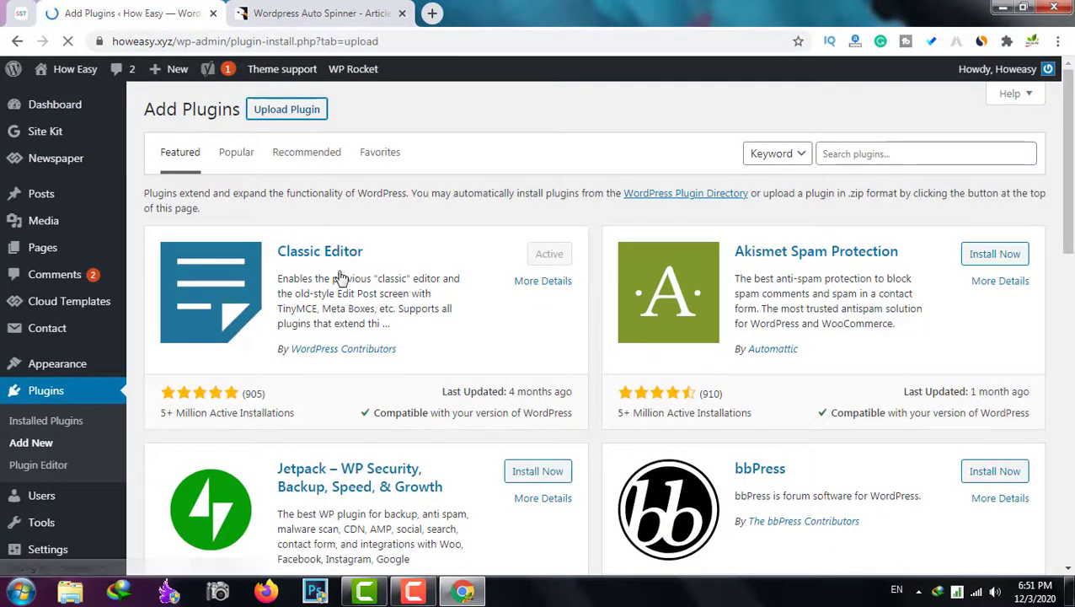
pyautogui.scroll(-2, 518, 291)
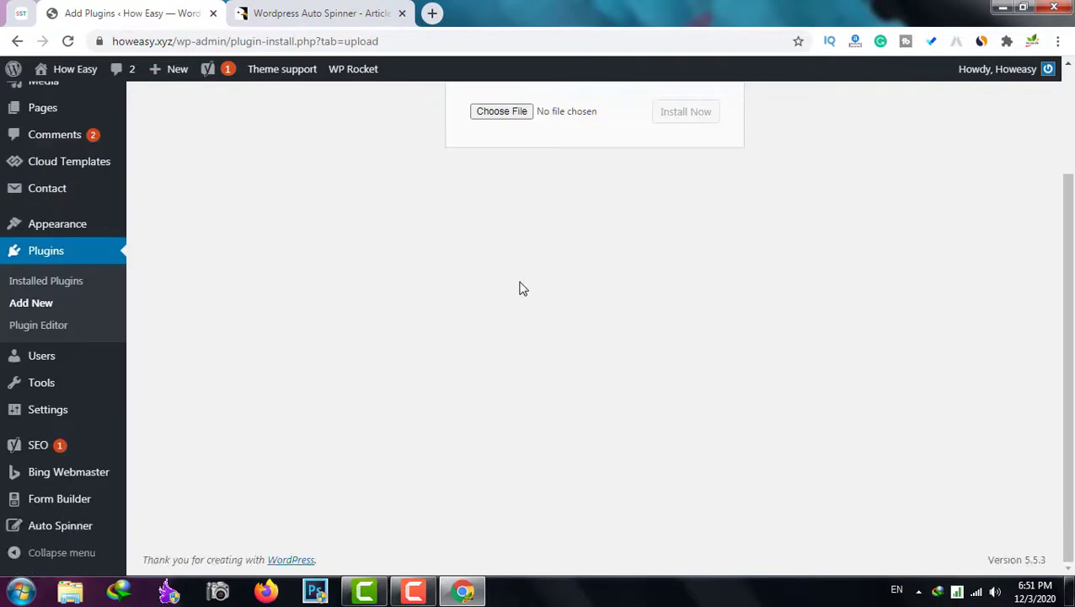
pyautogui.scroll(2, 519, 288)
pyautogui.click(520, 252)
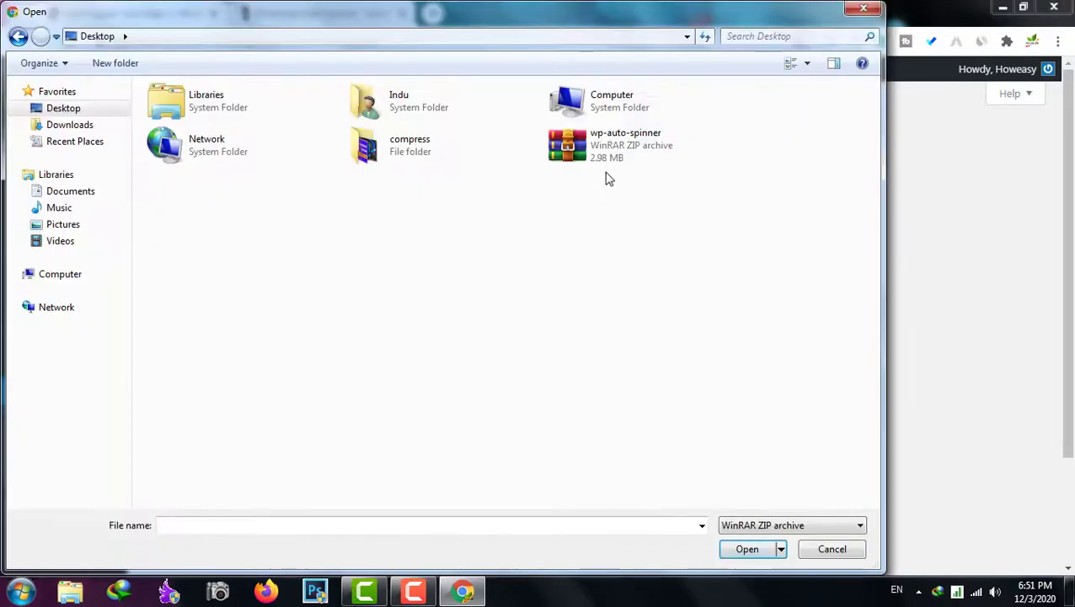
pyautogui.click(605, 165)
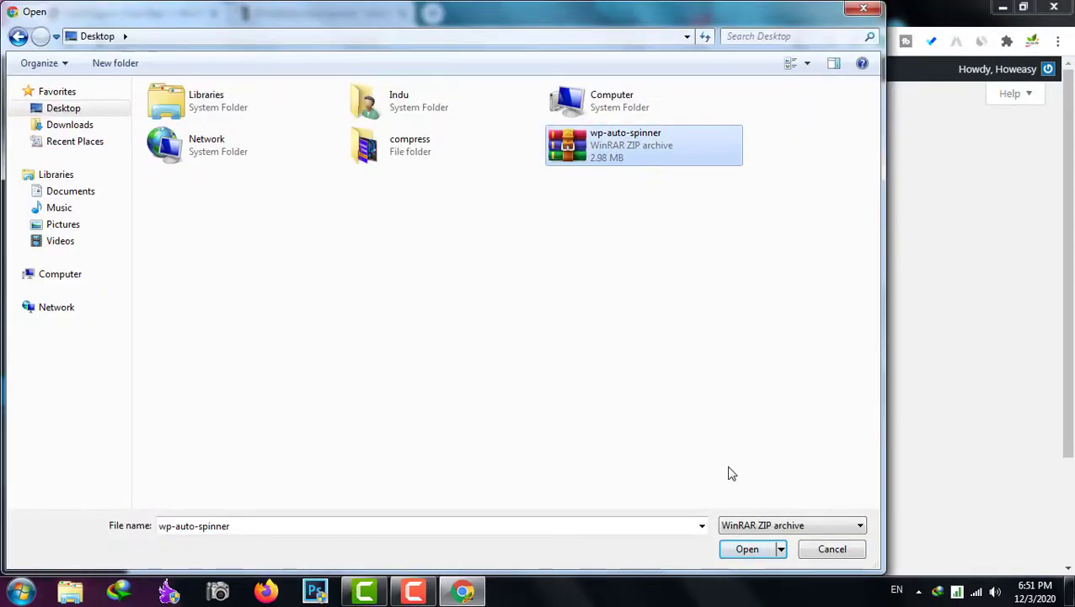
pyautogui.click(751, 549)
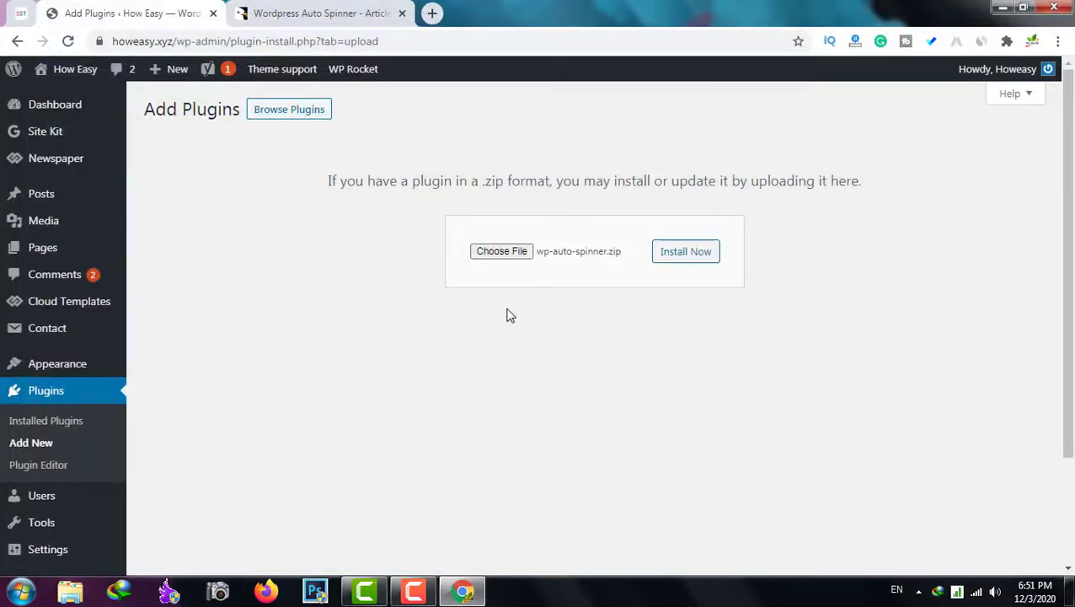
pyautogui.scroll(-2, 472, 313)
pyautogui.click(36, 282)
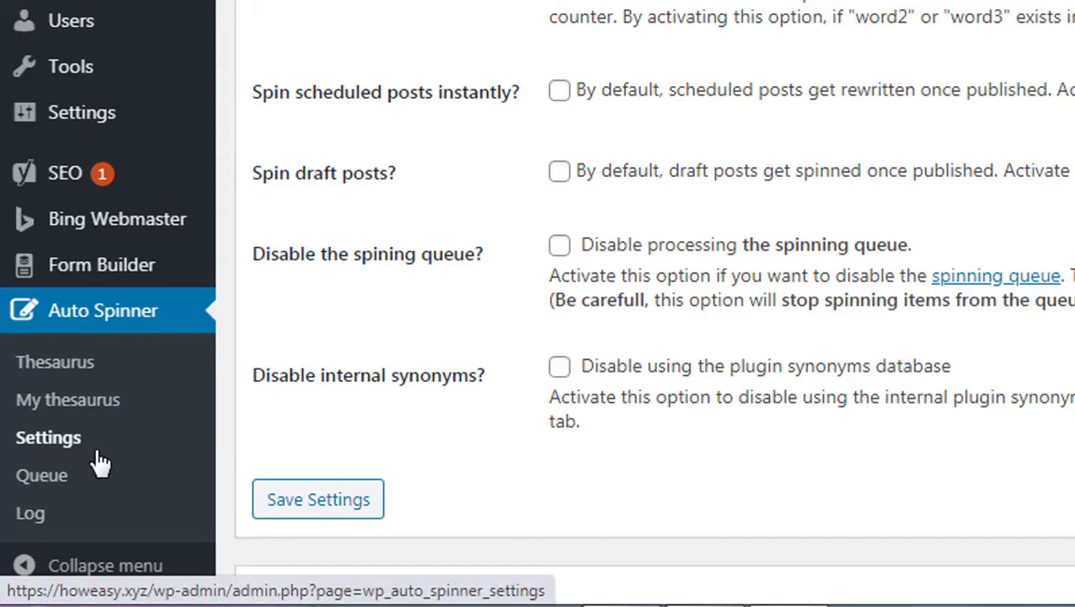
# Step: Review the Auto Spinner plugin's basic options and its Custom Post Types settings
pyautogui.scroll(10, 317, 393)
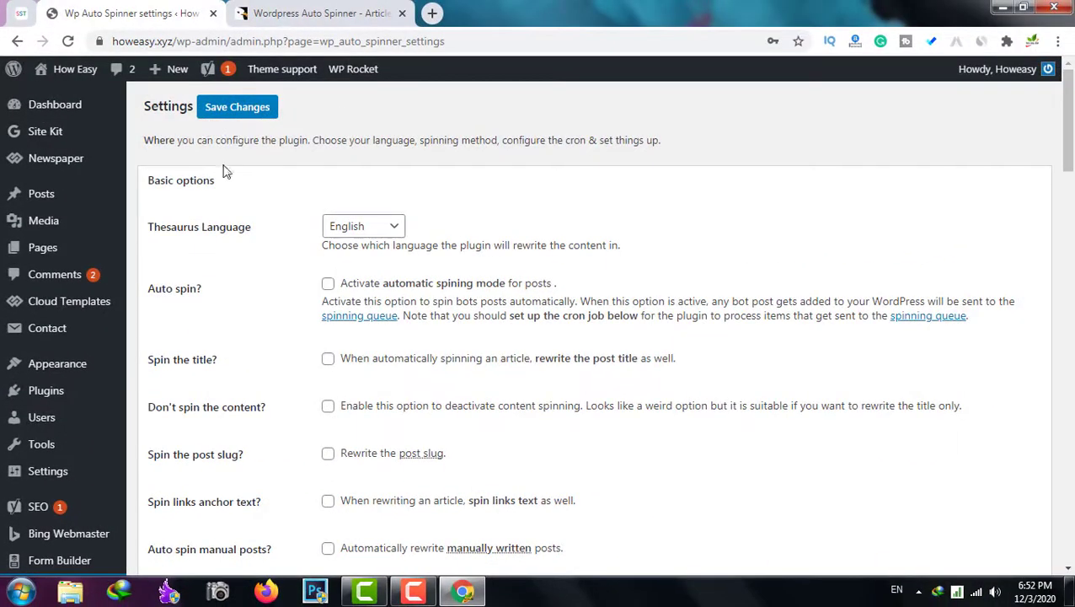
pyautogui.scroll(-1, 224, 219)
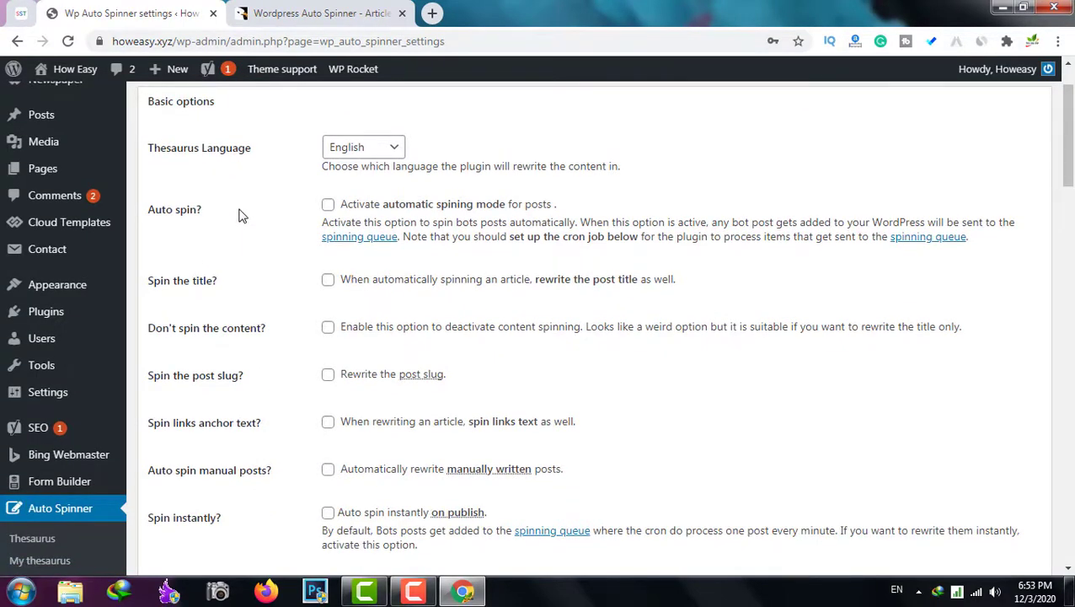
pyautogui.scroll(-6, 239, 215)
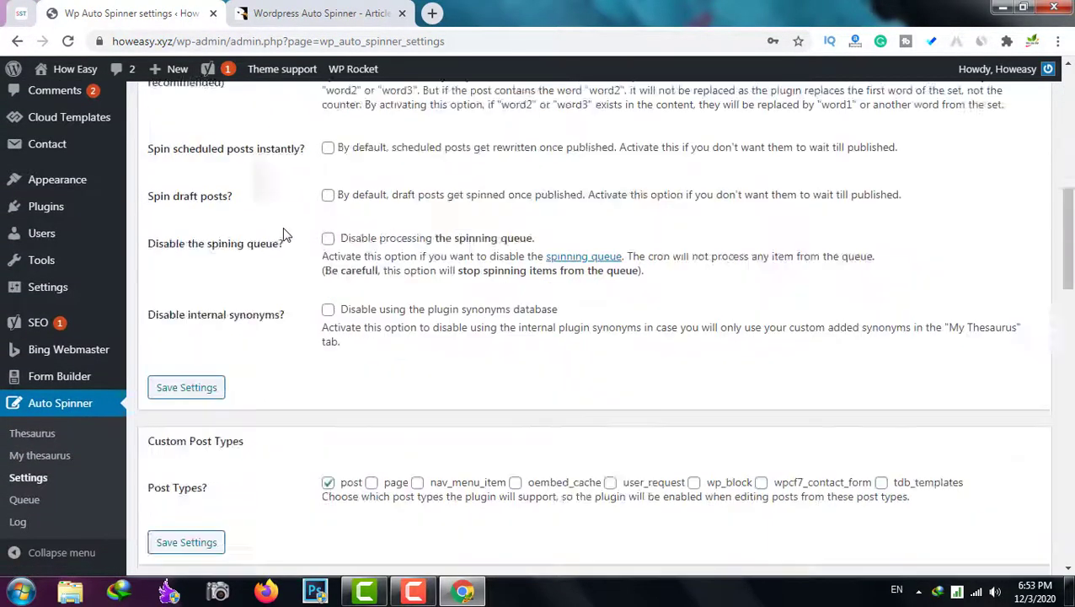
pyautogui.scroll(1, 283, 234)
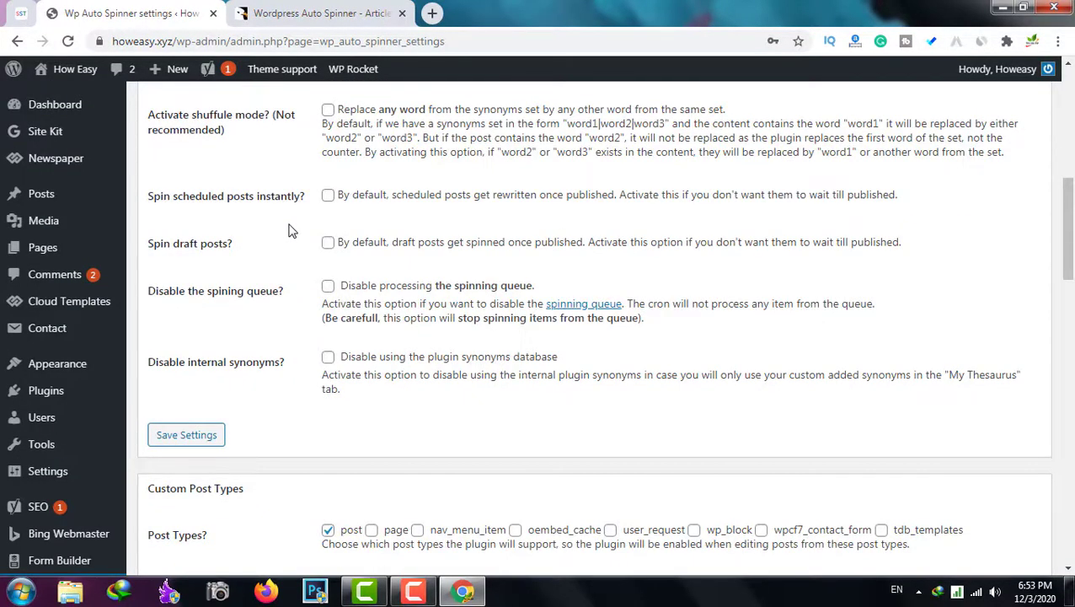
pyautogui.scroll(-3, 288, 230)
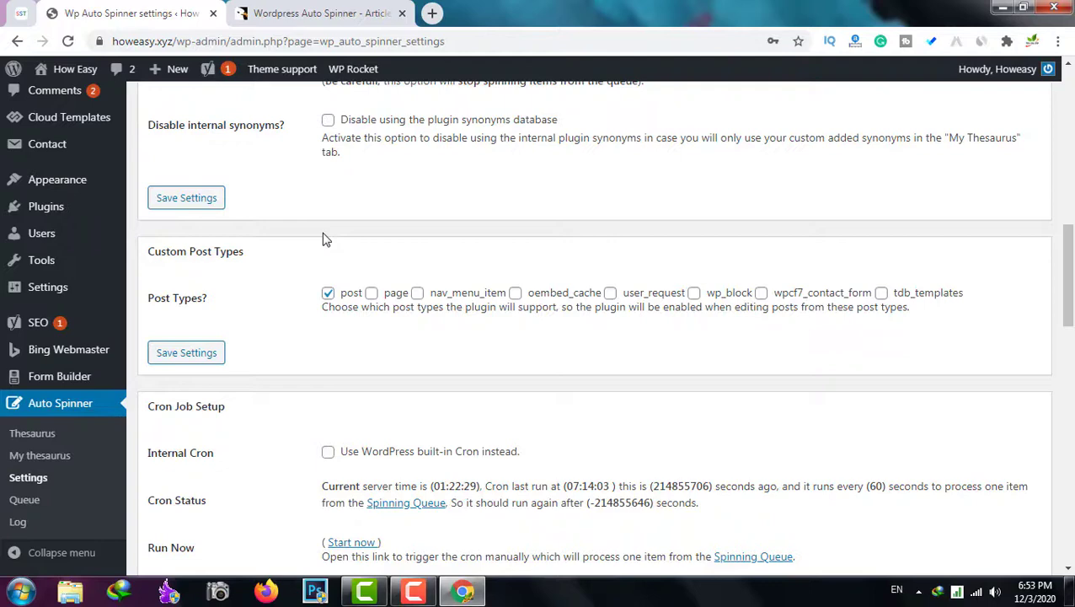
pyautogui.scroll(-1, 197, 246)
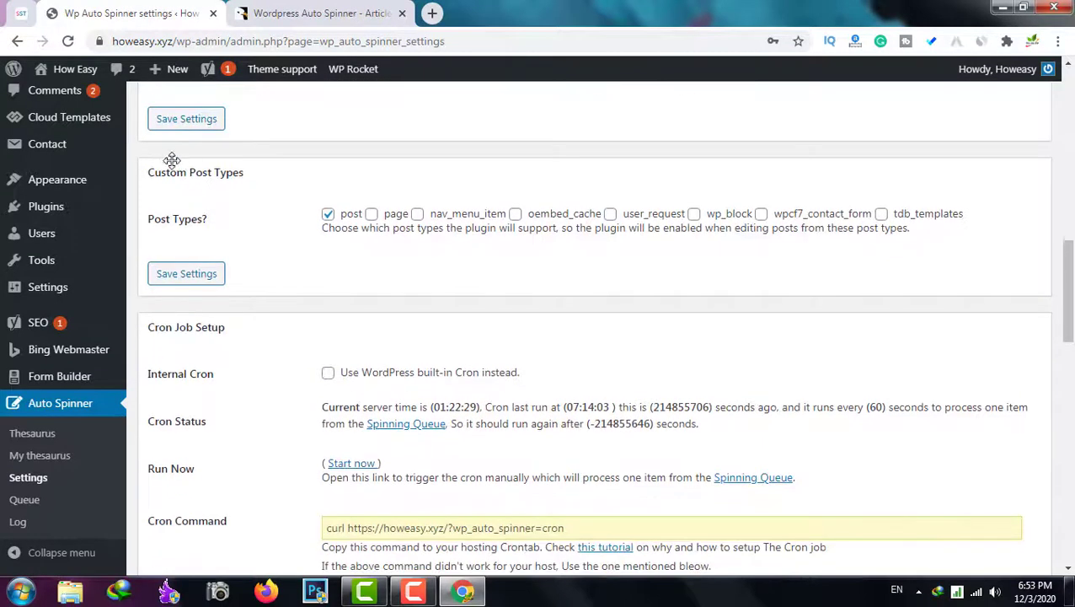
pyautogui.moveTo(134, 153)
pyautogui.mouseDown()
pyautogui.moveTo(312, 270)
pyautogui.moveTo(888, 321)
pyautogui.mouseUp()
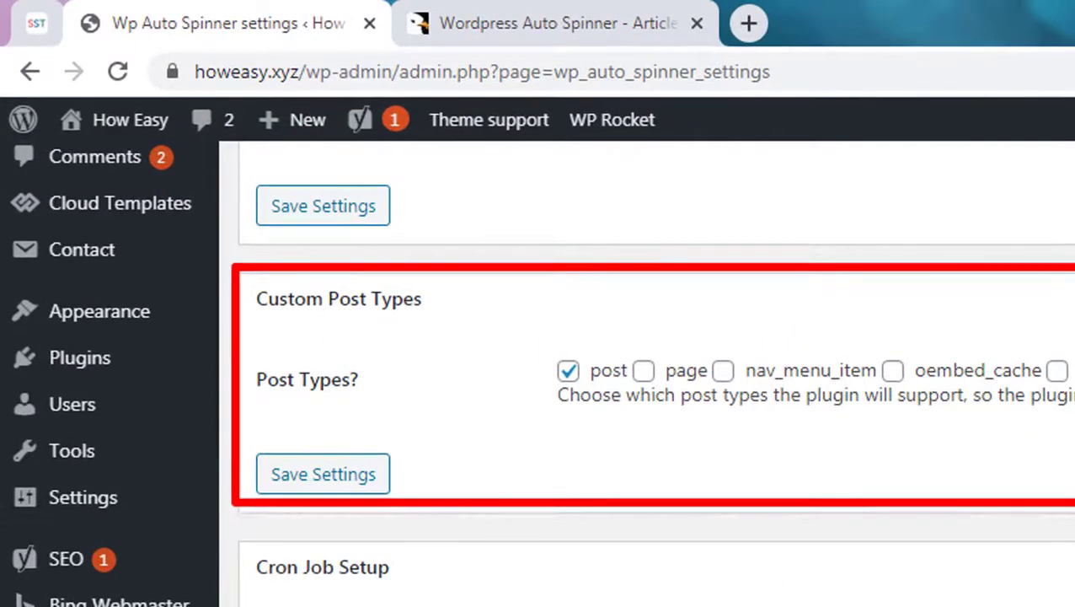
pyautogui.moveTo(540, 340); pyautogui.dragTo(633, 393)
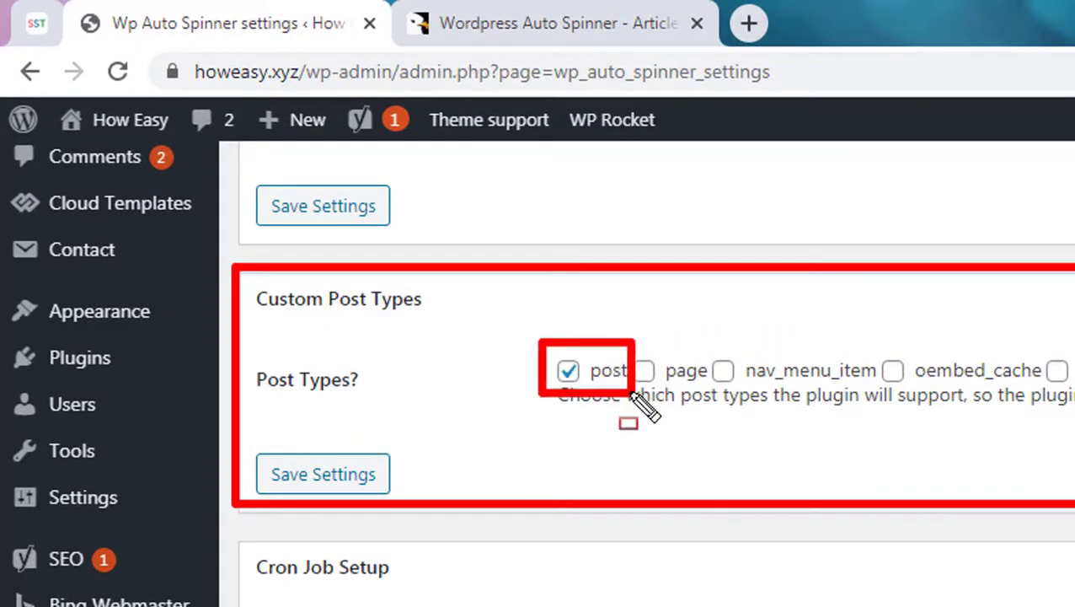
pyautogui.press('Escape')
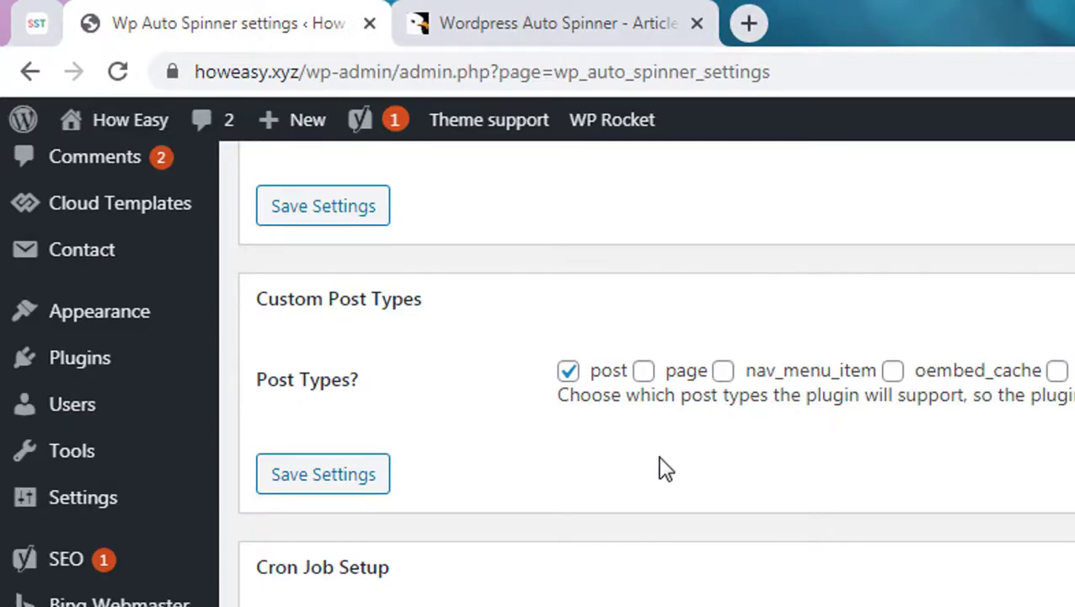
# Step: Examine the Exclusion and protected terms options, switching Exclude capitals off and back on
pyautogui.scroll(-5, 665, 469)
pyautogui.moveTo(135, 167)
pyautogui.mouseDown()
pyautogui.moveTo(251, 207)
pyautogui.moveTo(317, 196)
pyautogui.mouseUp()
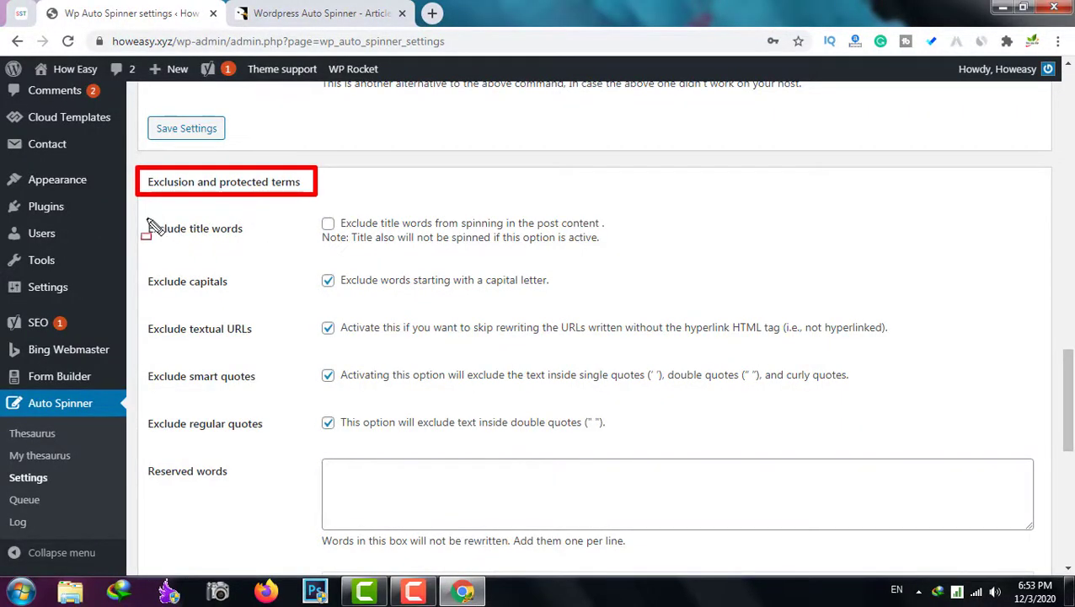
pyautogui.moveTo(140, 214)
pyautogui.mouseDown()
pyautogui.moveTo(317, 263)
pyautogui.moveTo(624, 268)
pyautogui.moveTo(621, 257)
pyautogui.mouseUp()
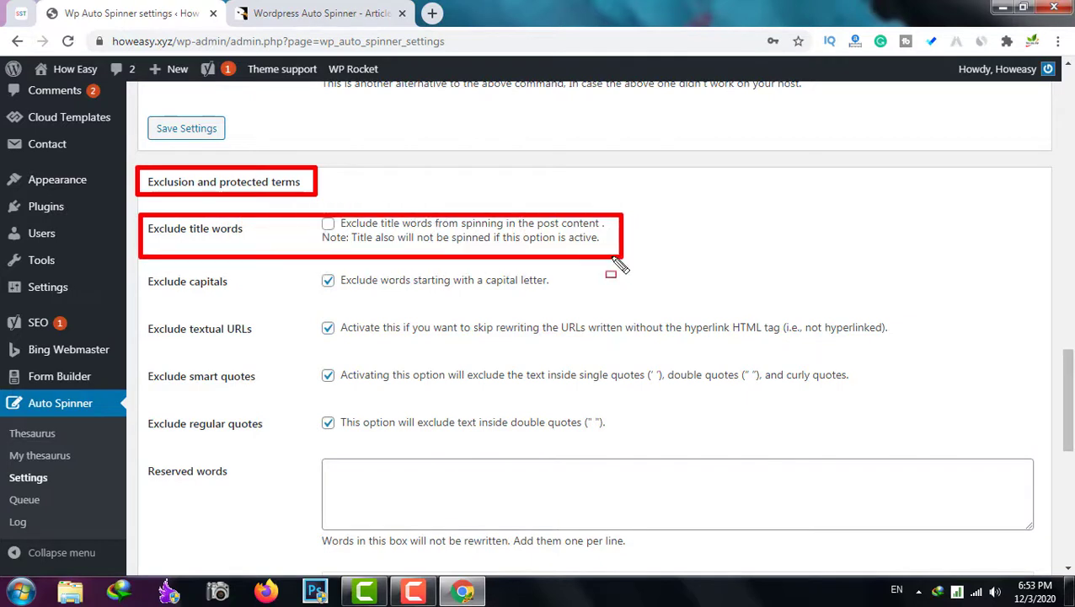
pyautogui.press('Escape')
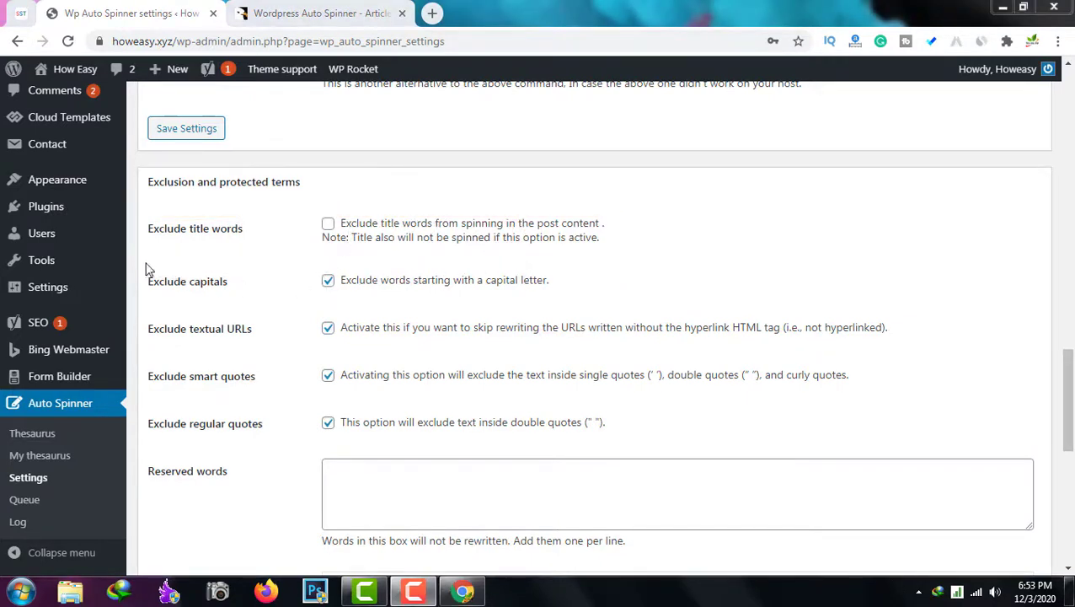
pyautogui.moveTo(144, 264)
pyautogui.mouseDown()
pyautogui.moveTo(161, 302)
pyautogui.moveTo(312, 393)
pyautogui.moveTo(516, 429)
pyautogui.moveTo(903, 437)
pyautogui.mouseUp()
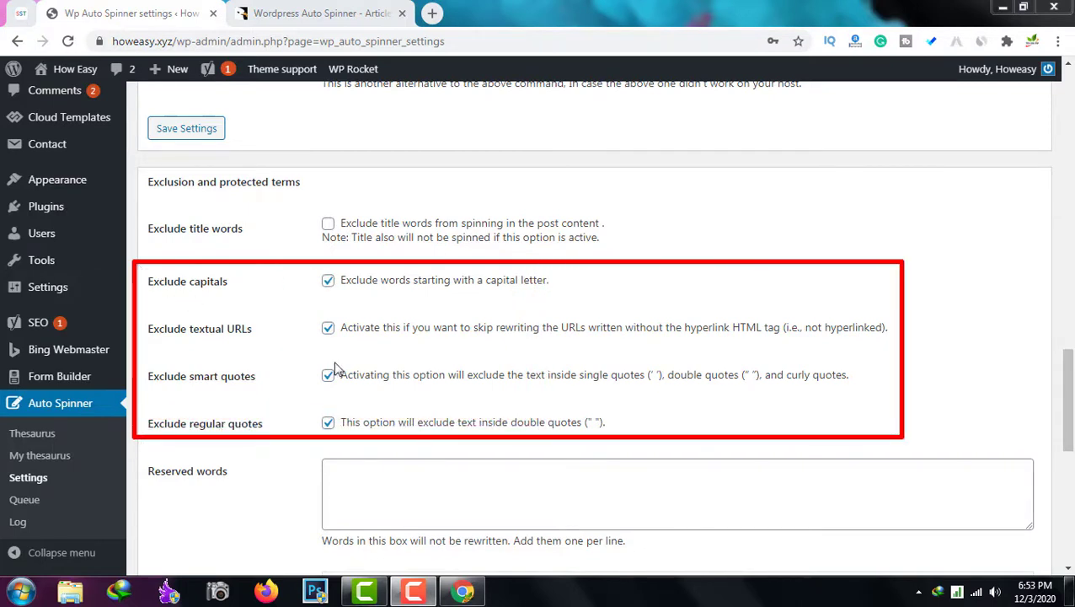
pyautogui.press('Escape')
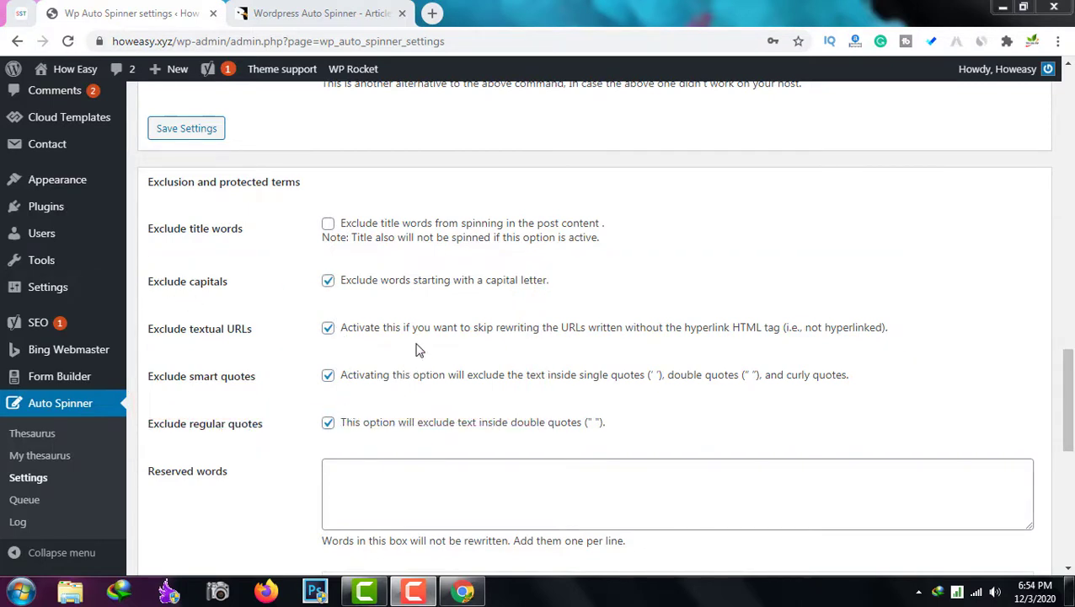
pyautogui.click(328, 280)
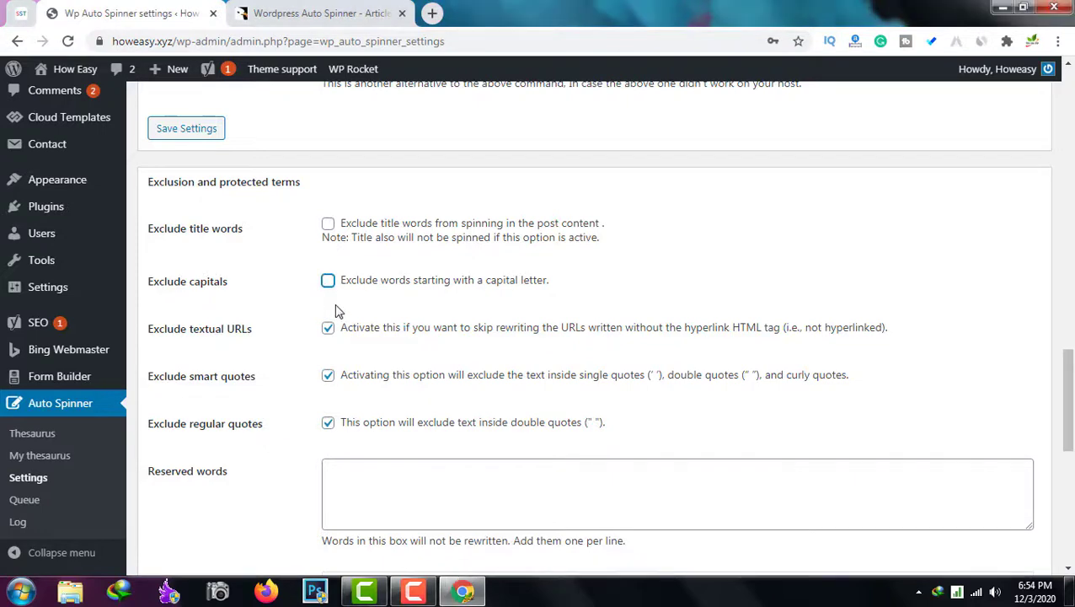
pyautogui.click(327, 281)
# Step: Review the reserved words, excluded categories and spinning method in the Auto Spinner settings
pyautogui.scroll(-1, 396, 346)
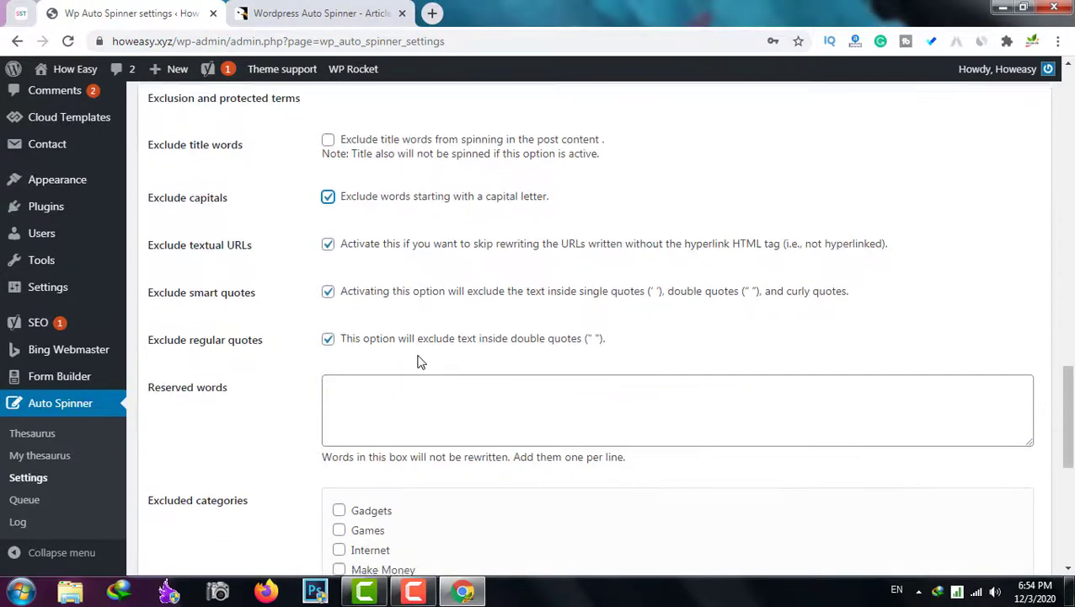
pyautogui.scroll(-2, 416, 352)
pyautogui.click(418, 257)
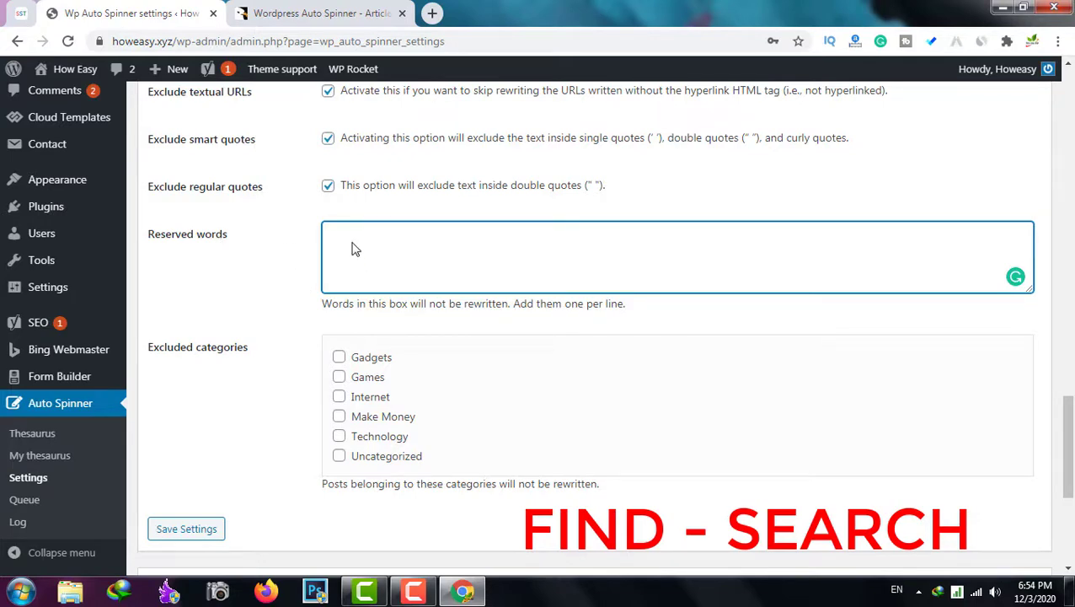
pyautogui.scroll(-2, 378, 290)
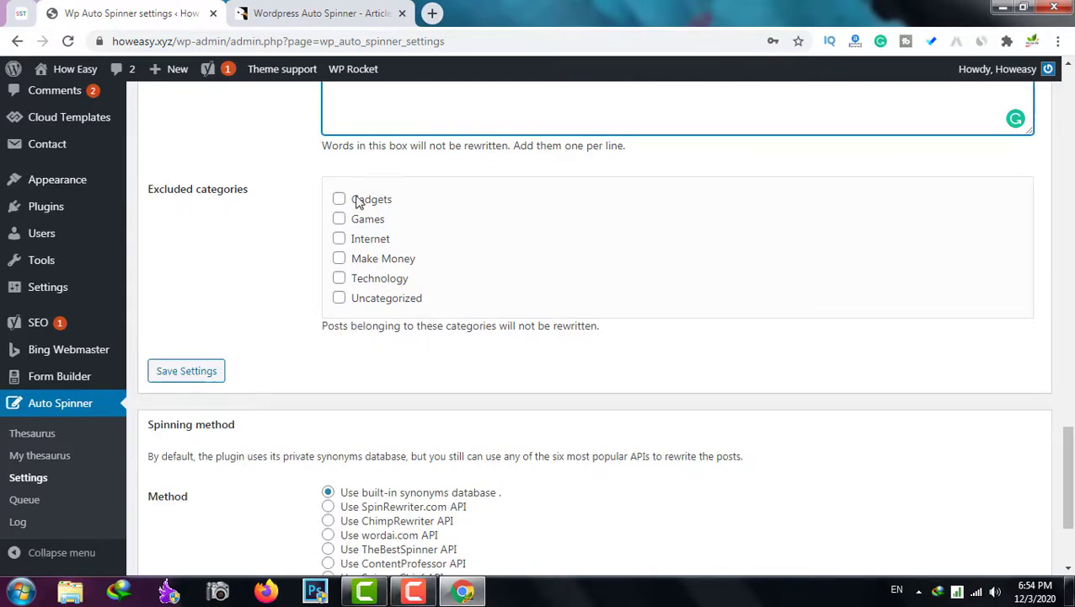
pyautogui.scroll(-2, 358, 313)
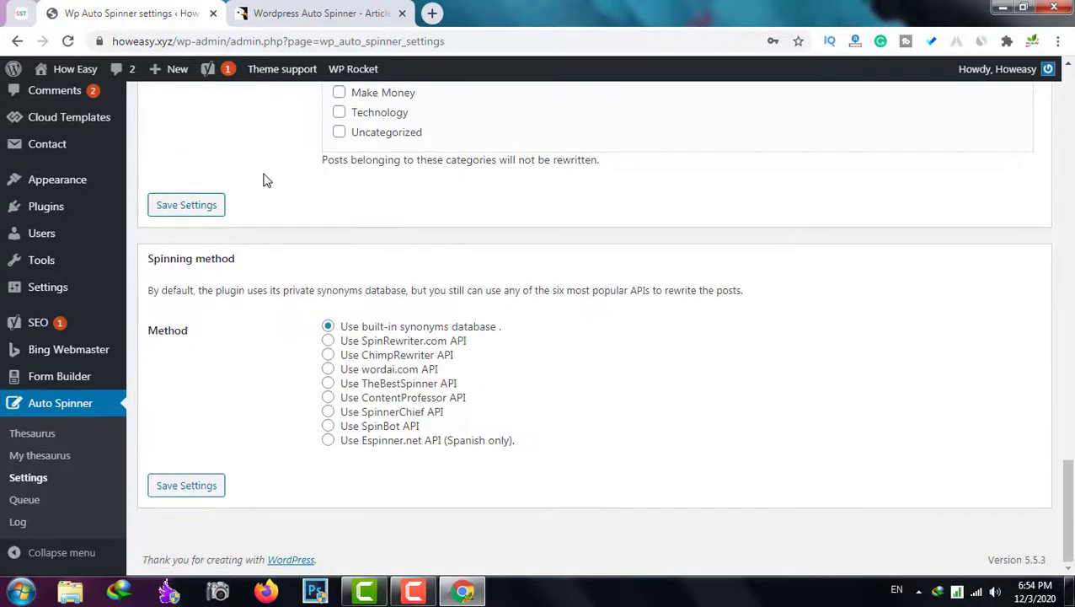
pyautogui.scroll(20, 308, 179)
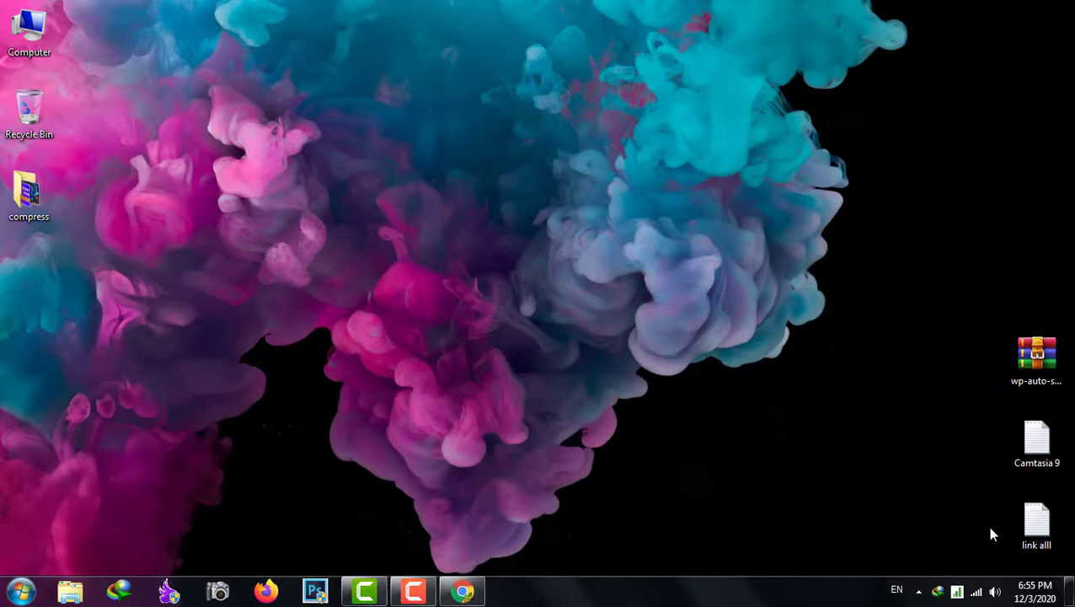
# Step: Switch back to Chrome and look through the post "How to earn money from Amazon sitting online at home" in the editor
pyautogui.hotkey('alt', 'Tab')
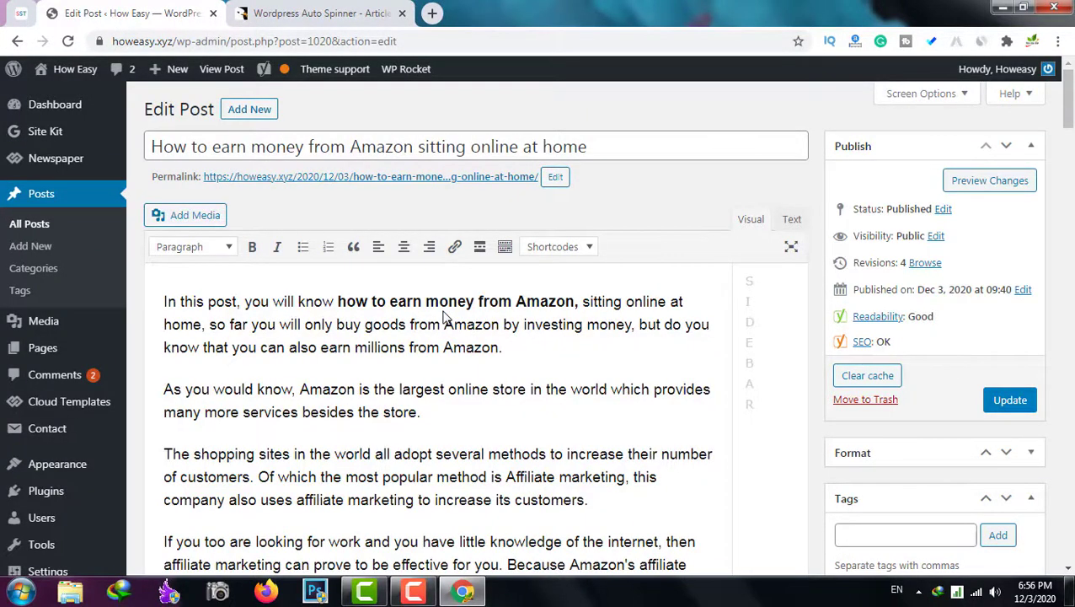
pyautogui.scroll(-3, 455, 320)
pyautogui.scroll(-4, 493, 323)
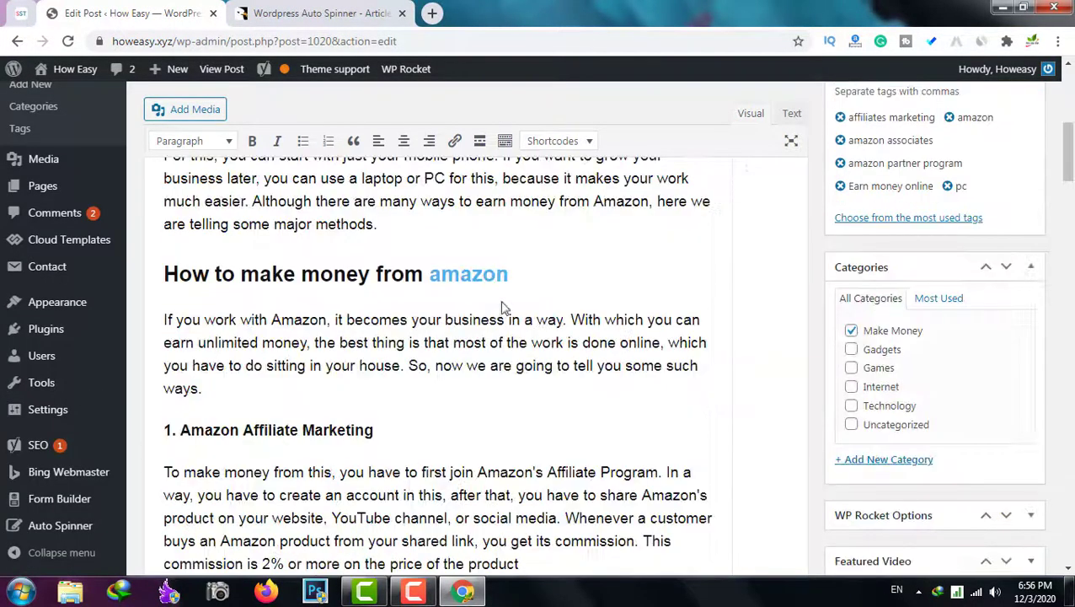
# Step: Look over the original post and rewrite it with Wordpress Auto Spinner
pyautogui.scroll(7, 551, 305)
pyautogui.click(518, 361)
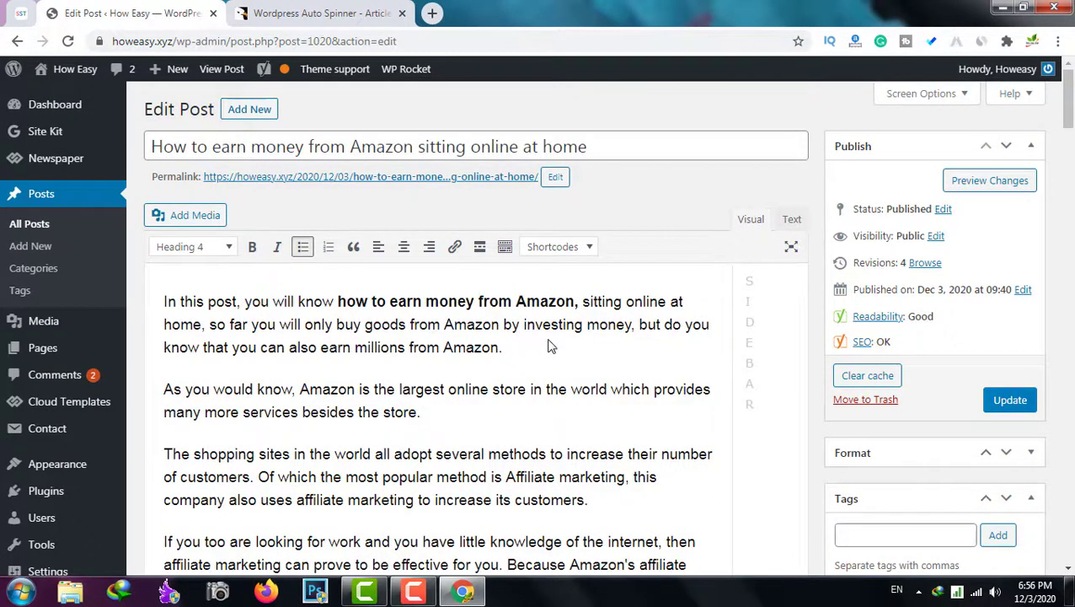
pyautogui.scroll(-15, 548, 346)
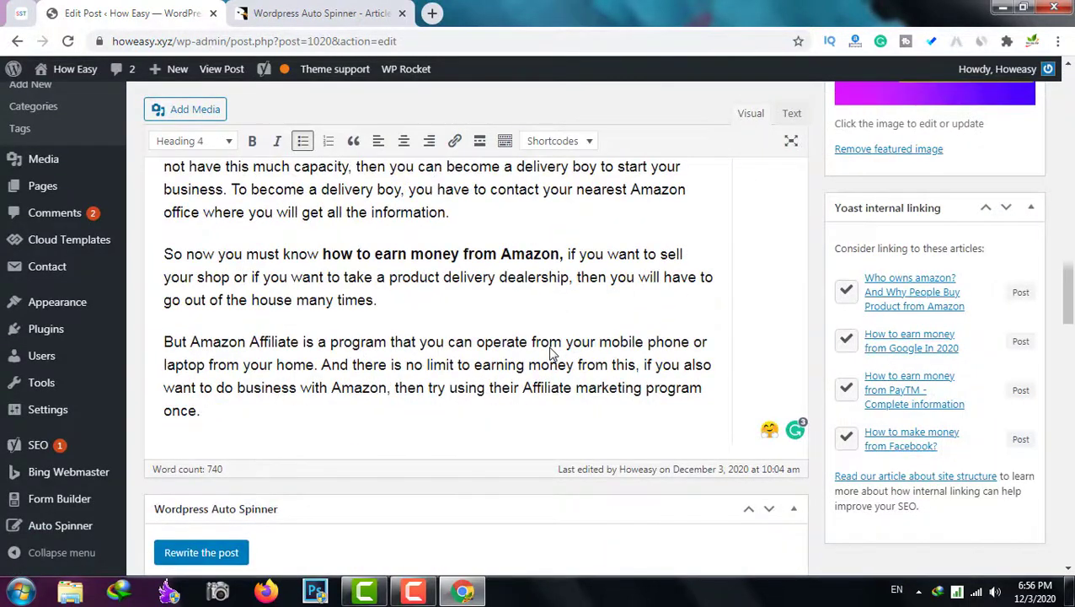
pyautogui.scroll(1, 579, 340)
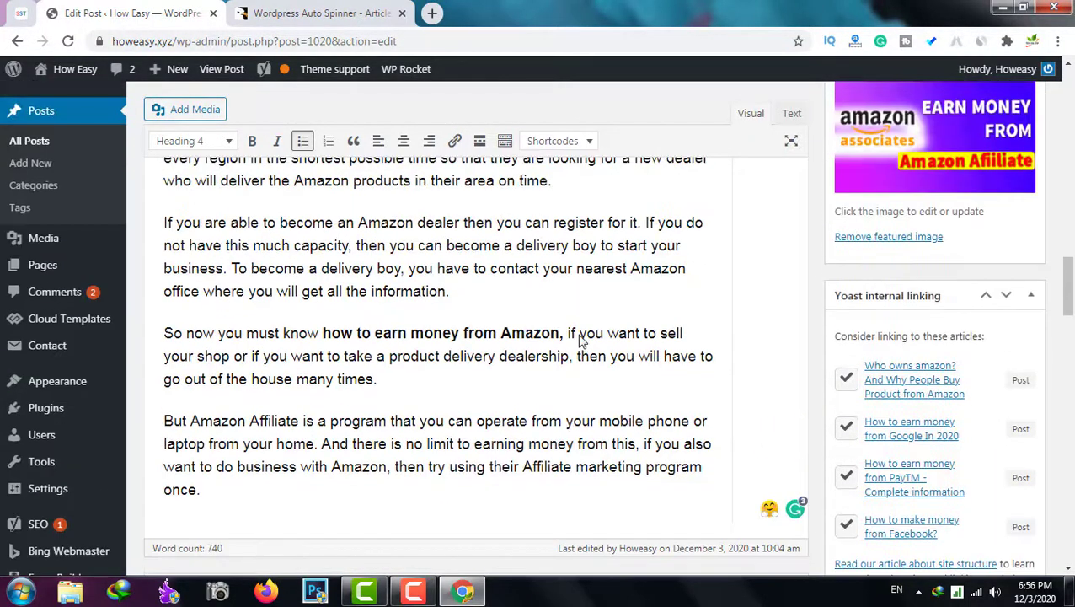
pyautogui.scroll(-4, 580, 340)
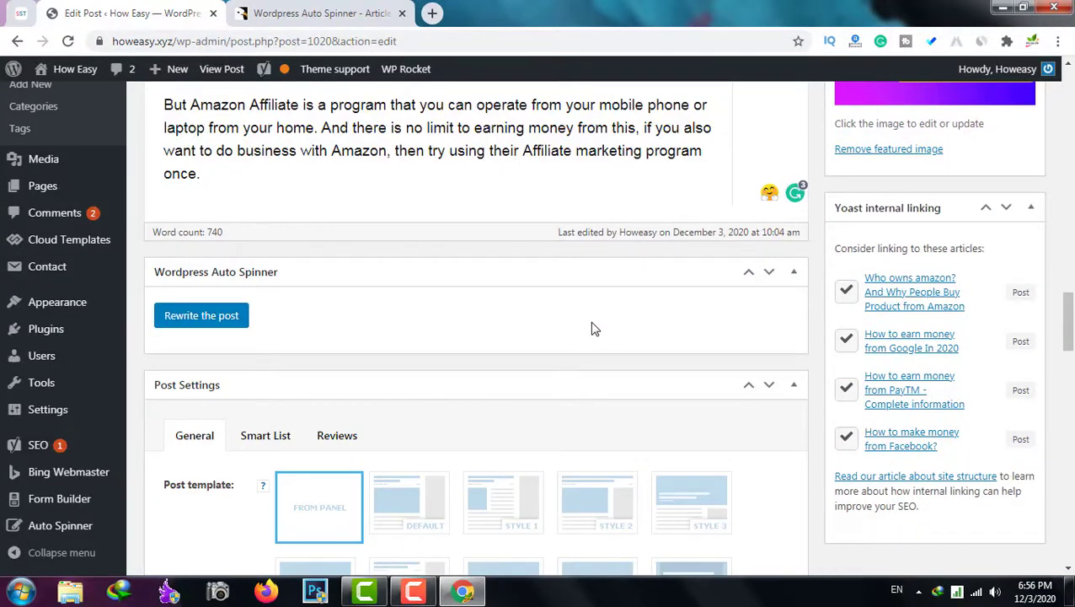
pyautogui.click(222, 325)
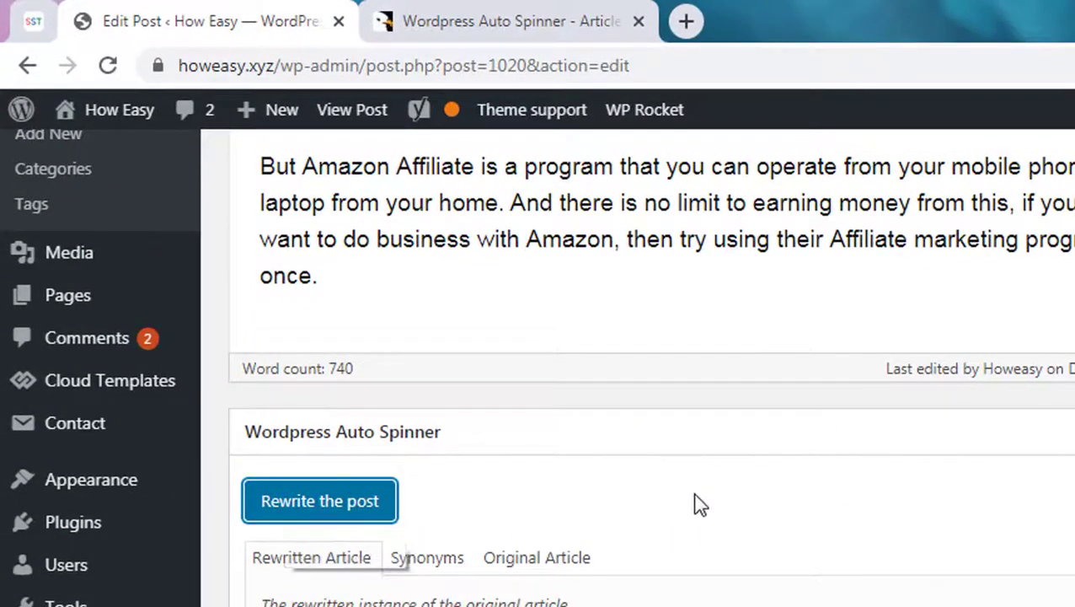
pyautogui.scroll(-3, 485, 337)
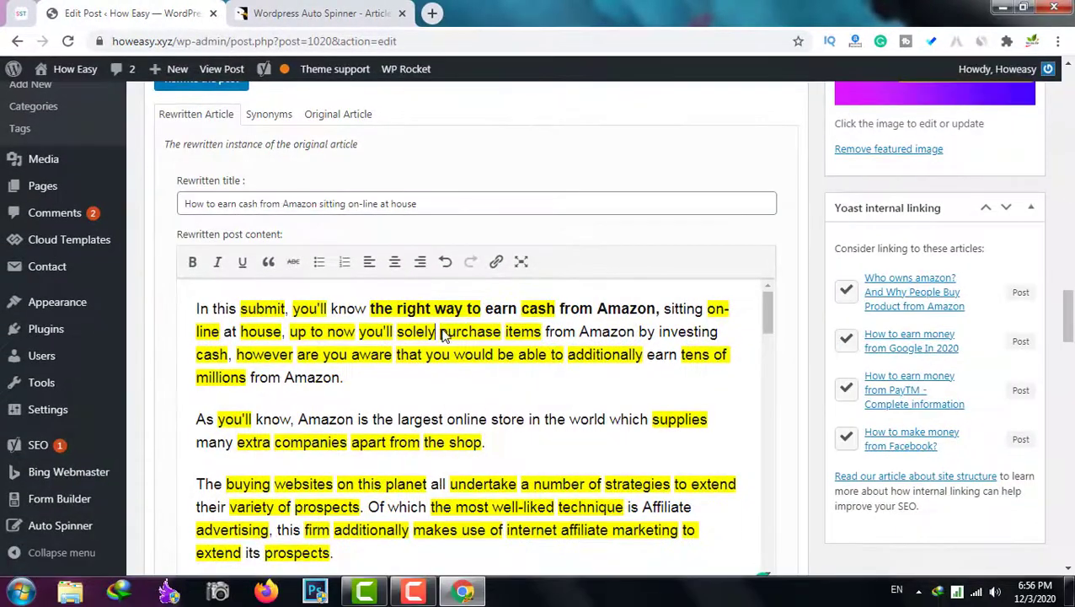
# Step: Copy the entire rewritten post content from the Auto Spinner's Rewritten Article
pyautogui.moveTo(443, 334)
pyautogui.hotkey('ctrl', 'a')
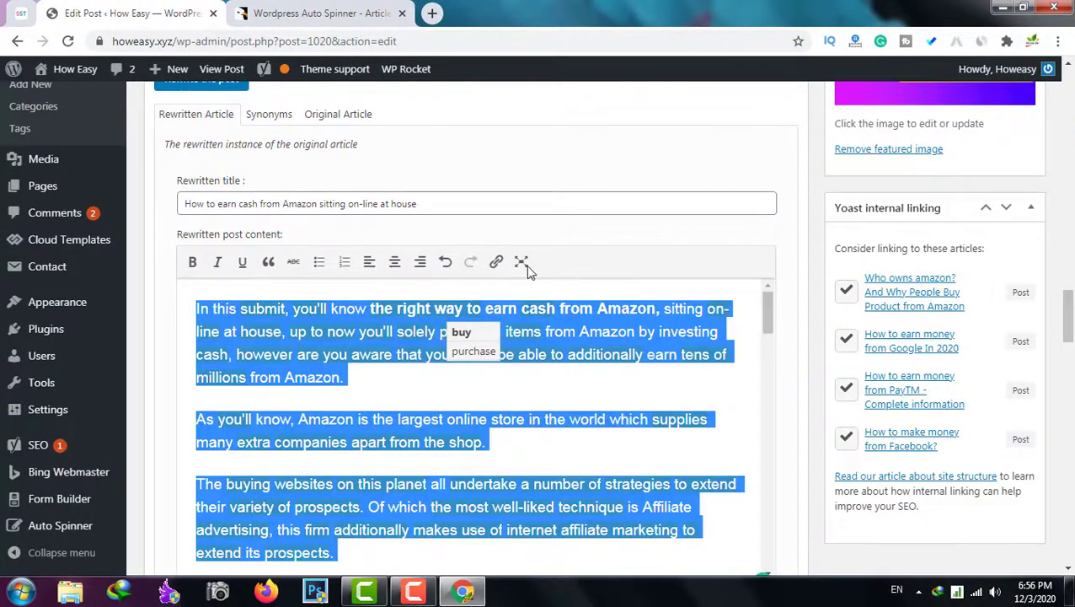
pyautogui.click(629, 175)
pyautogui.scroll(10, 628, 175)
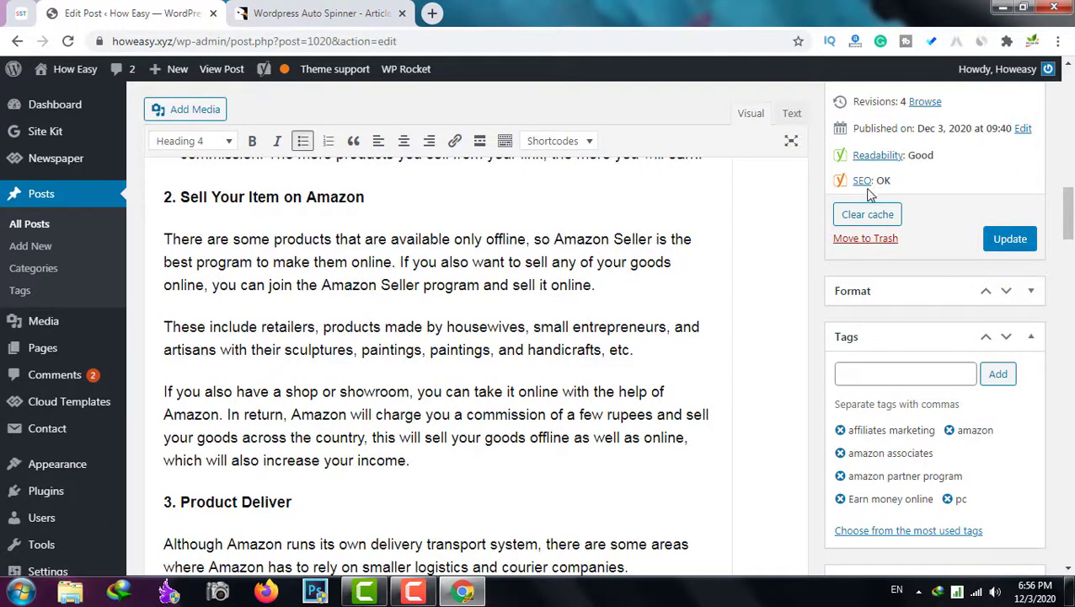
pyautogui.scroll(-10, 520, 360)
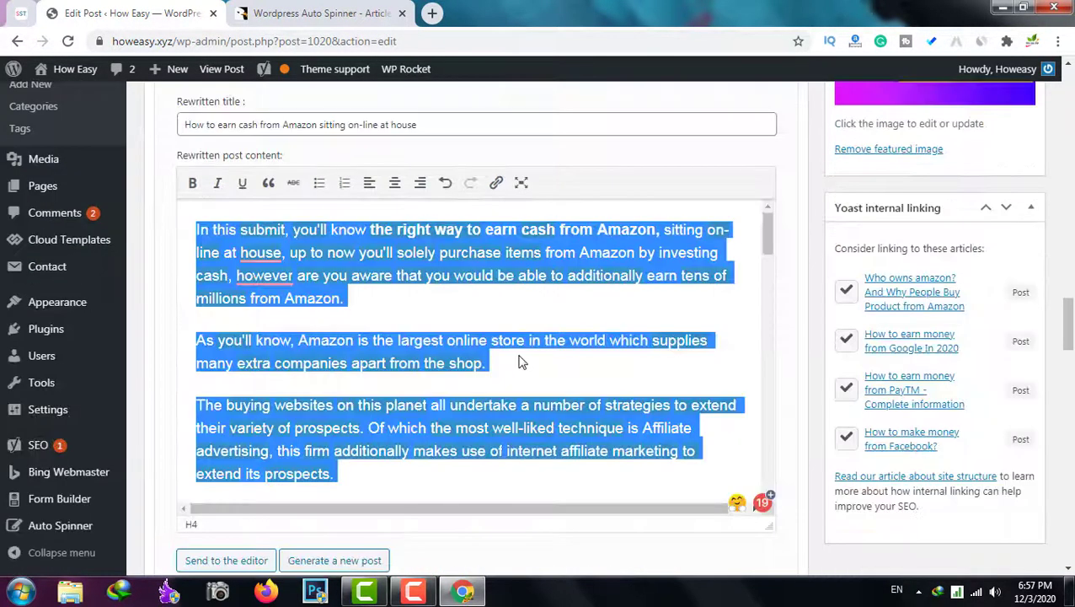
pyautogui.hotkey('ctrl', 'x')
# Step: Replace all of the original text in the main post editor with the copied rewritten content
pyautogui.scroll(10, 605, 256)
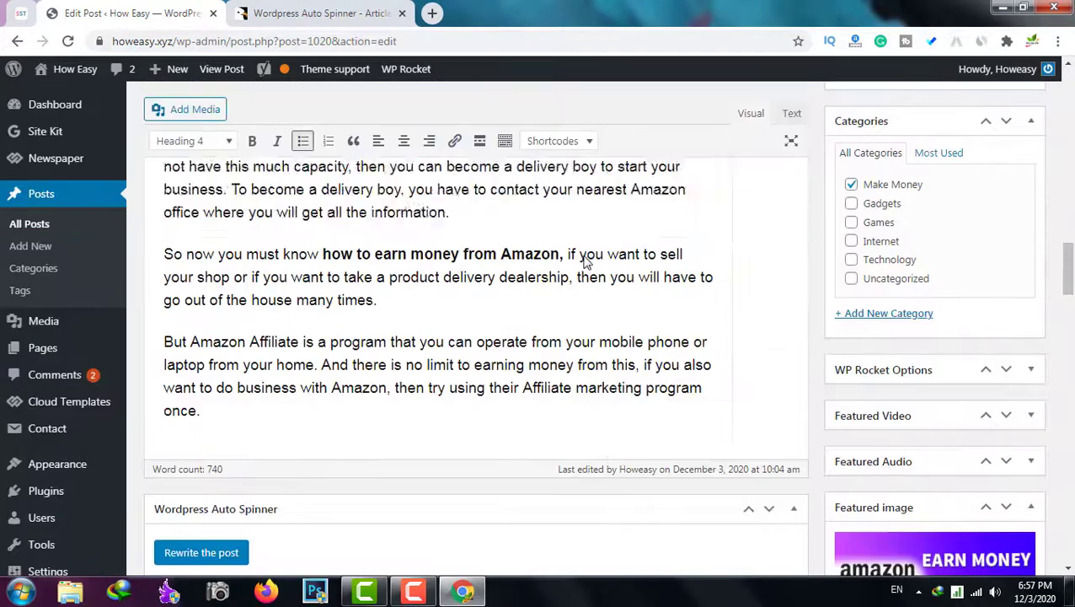
pyautogui.hotkey('ctrl', 'a')
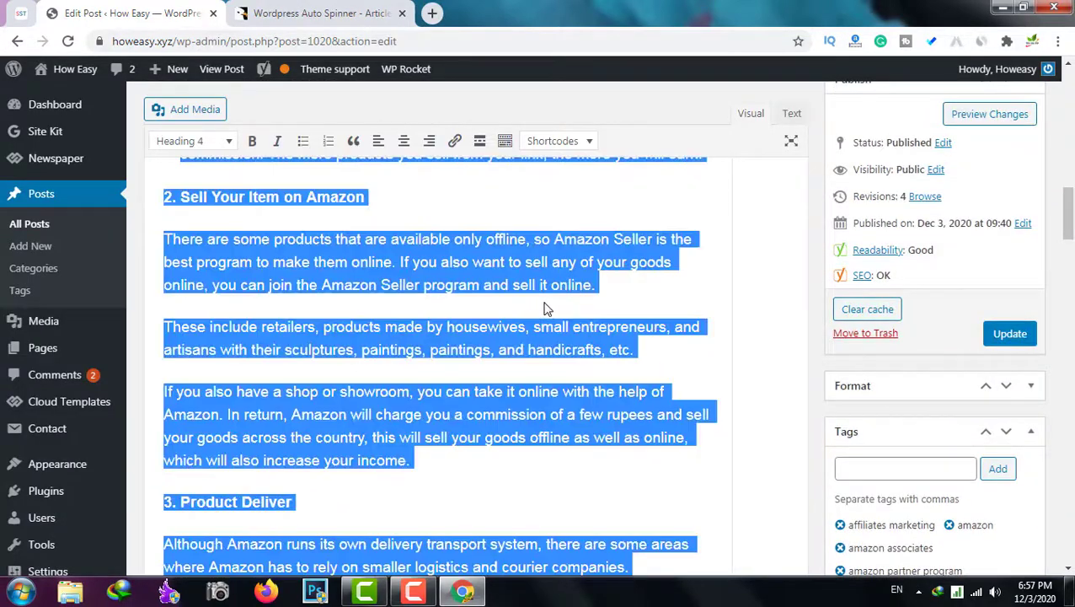
pyautogui.hotkey('ctrl', 'v')
pyautogui.scroll(10, 548, 307)
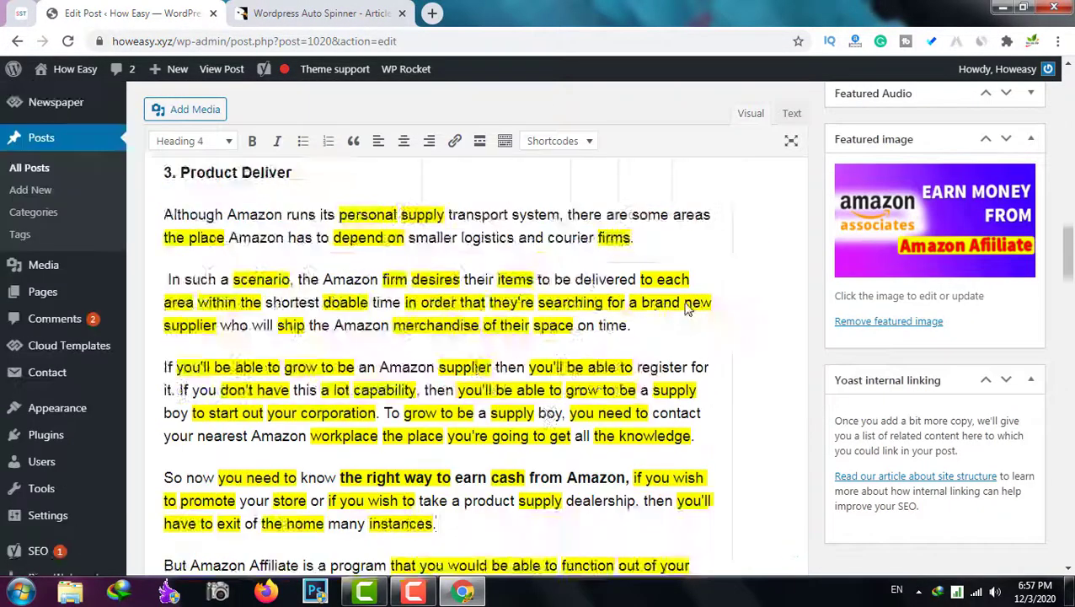
pyautogui.scroll(15, 687, 310)
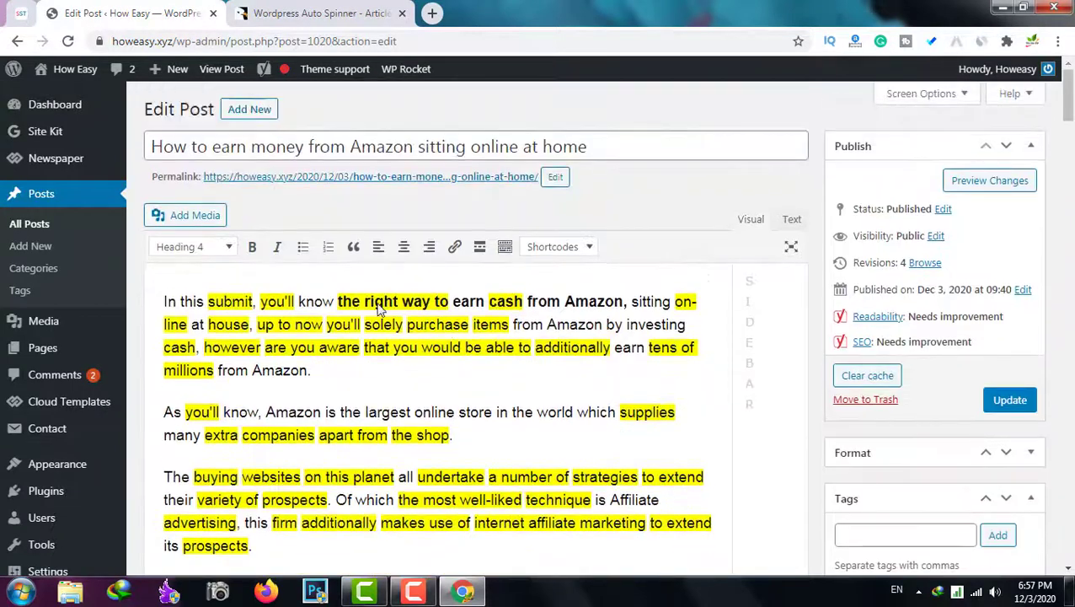
# Step: Accept the grammar suggestion changing "at house" to "at the house" in the first paragraph and check the post's Readability and SEO ratings
pyautogui.scroll(-1, 388, 311)
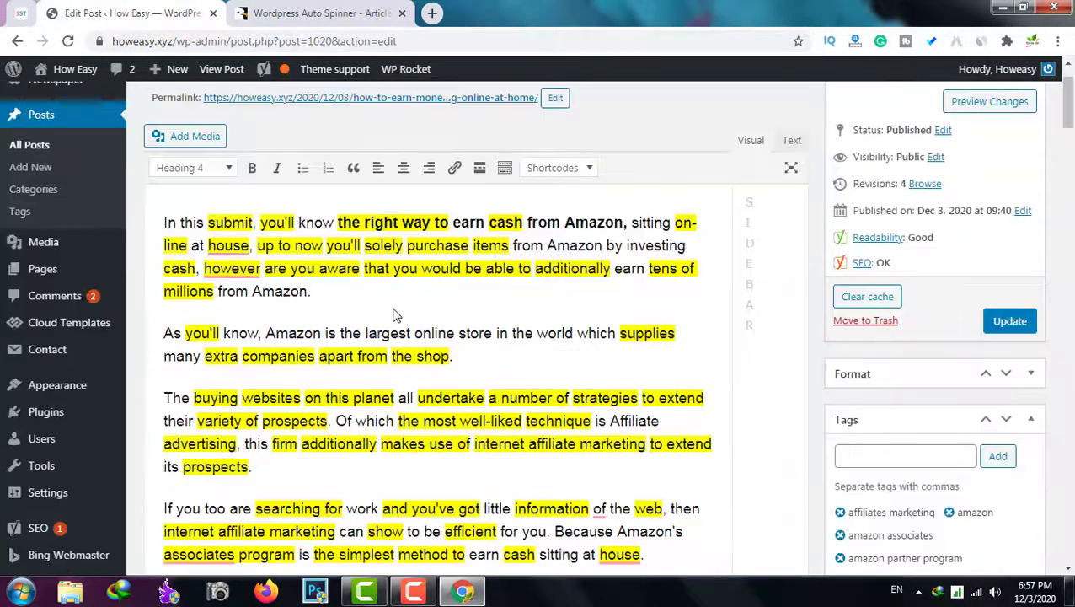
pyautogui.click(229, 245)
pyautogui.click(238, 290)
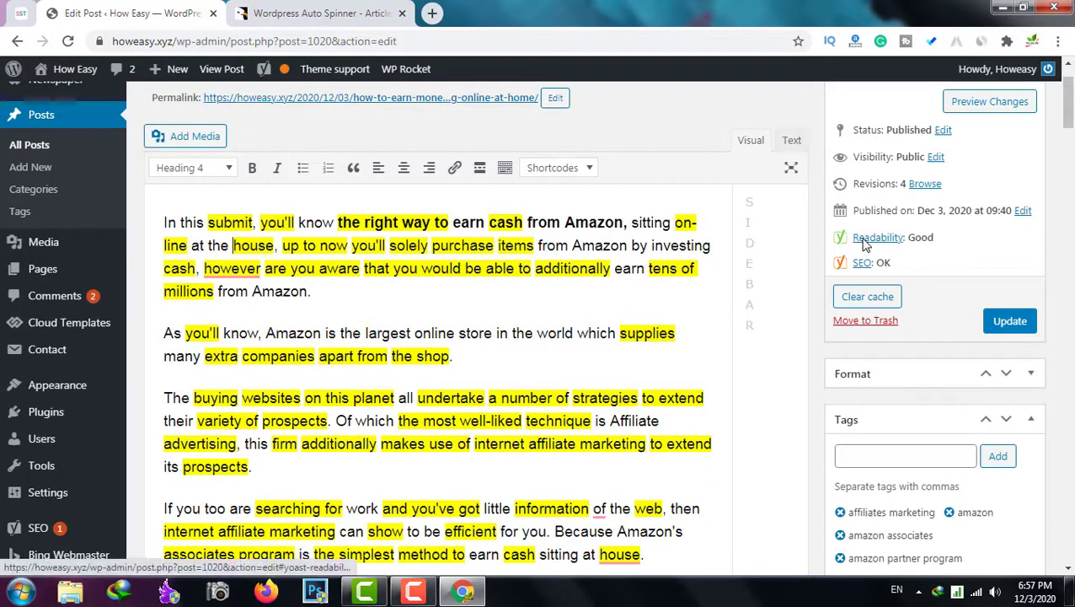
pyautogui.moveTo(828, 221)
pyautogui.mouseDown()
pyautogui.moveTo(870, 268)
pyautogui.moveTo(949, 289)
pyautogui.moveTo(943, 283)
pyautogui.mouseUp()
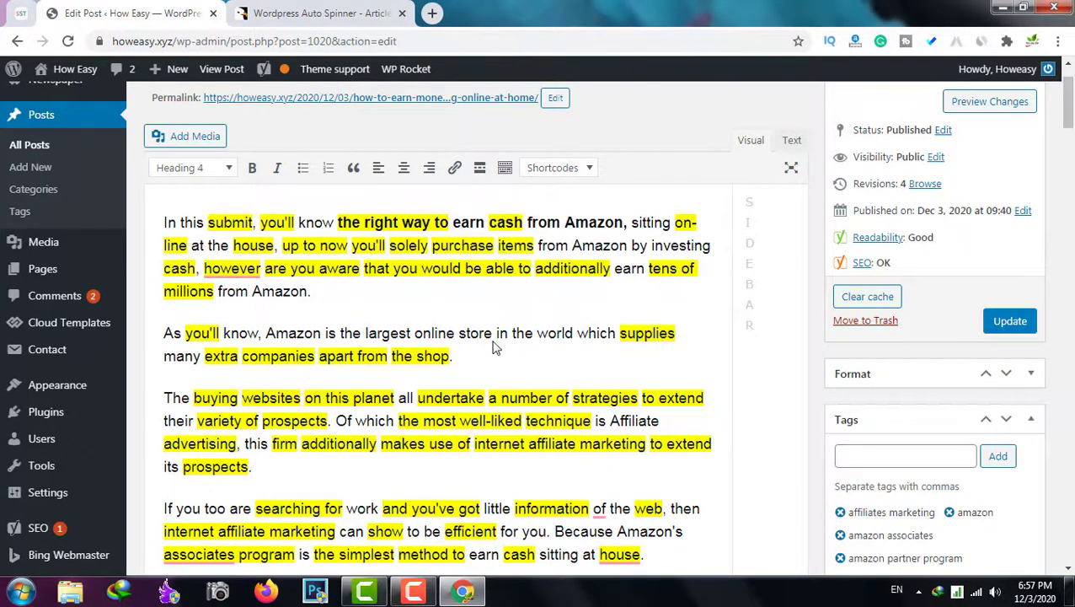
# Step: Look through the rewritten article in the post editor and copy its entire text
pyautogui.scroll(-5, 362, 328)
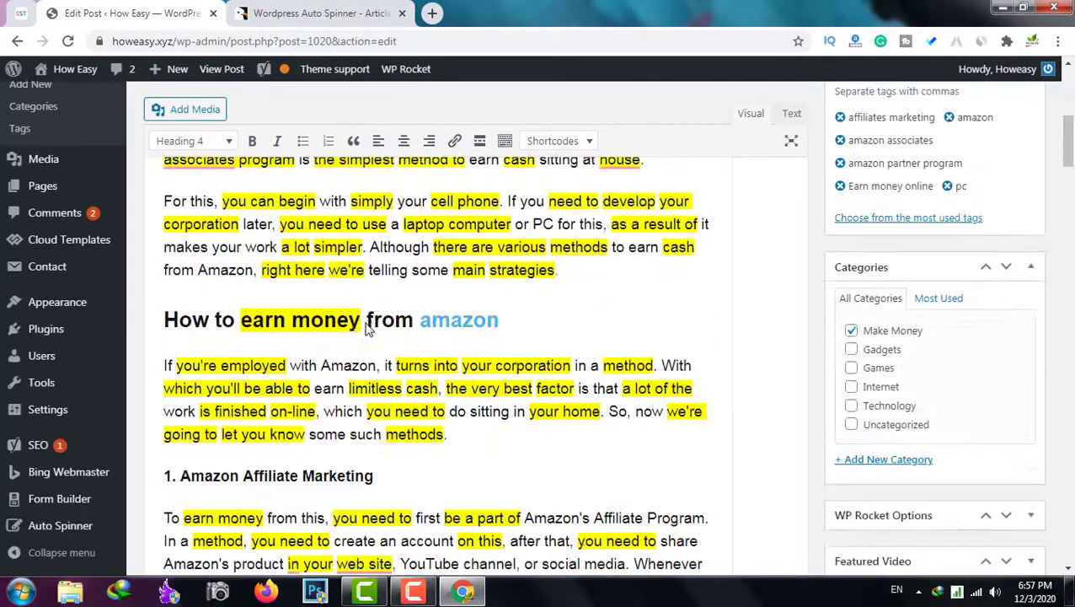
pyautogui.scroll(2, 354, 320)
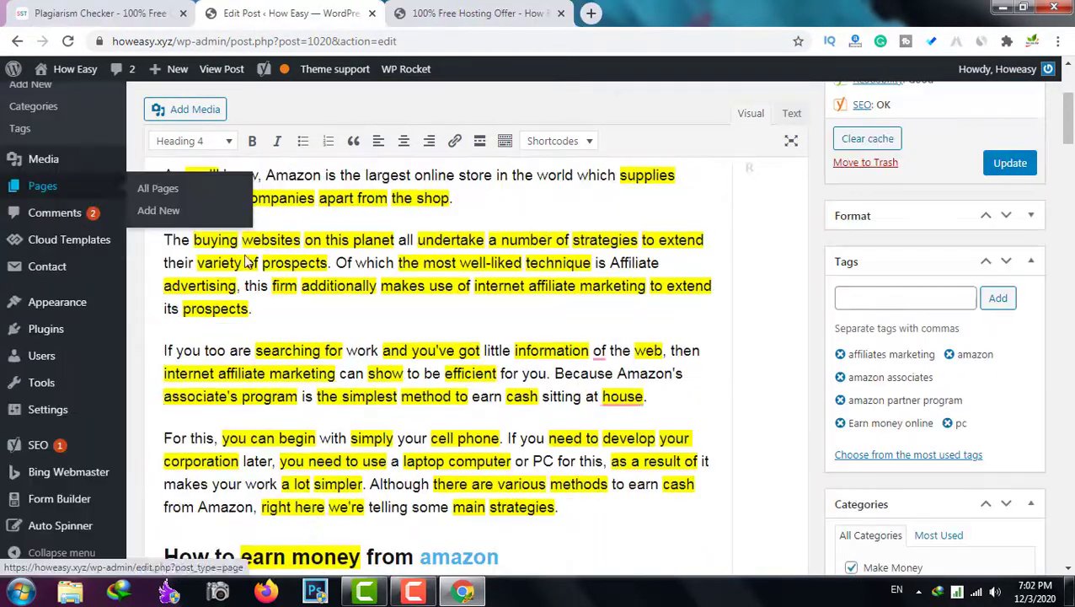
pyautogui.scroll(-5, 358, 323)
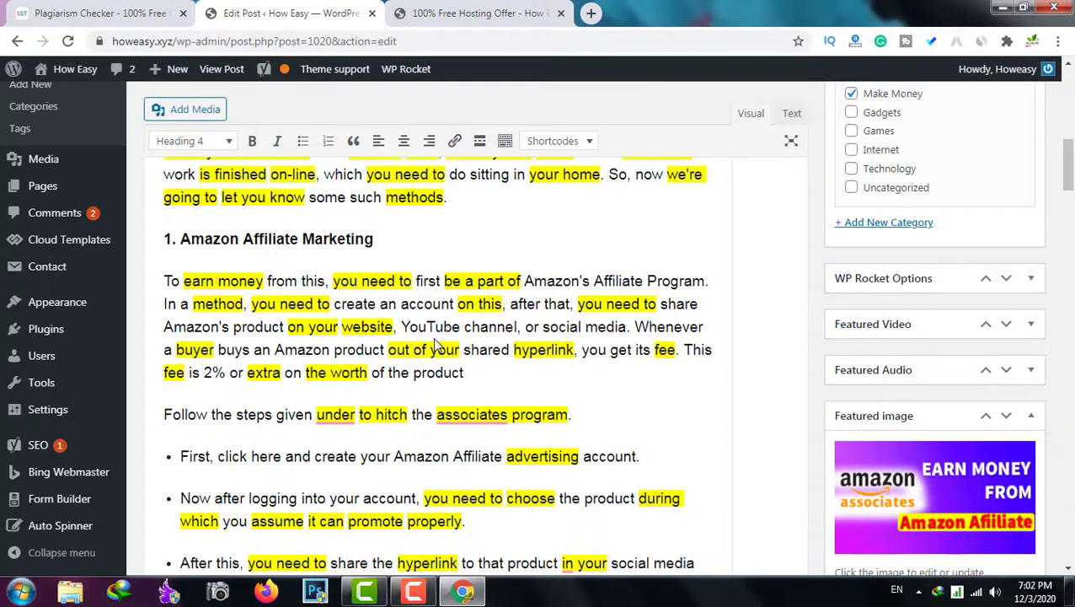
pyautogui.hotkey('ctrl', 'a')
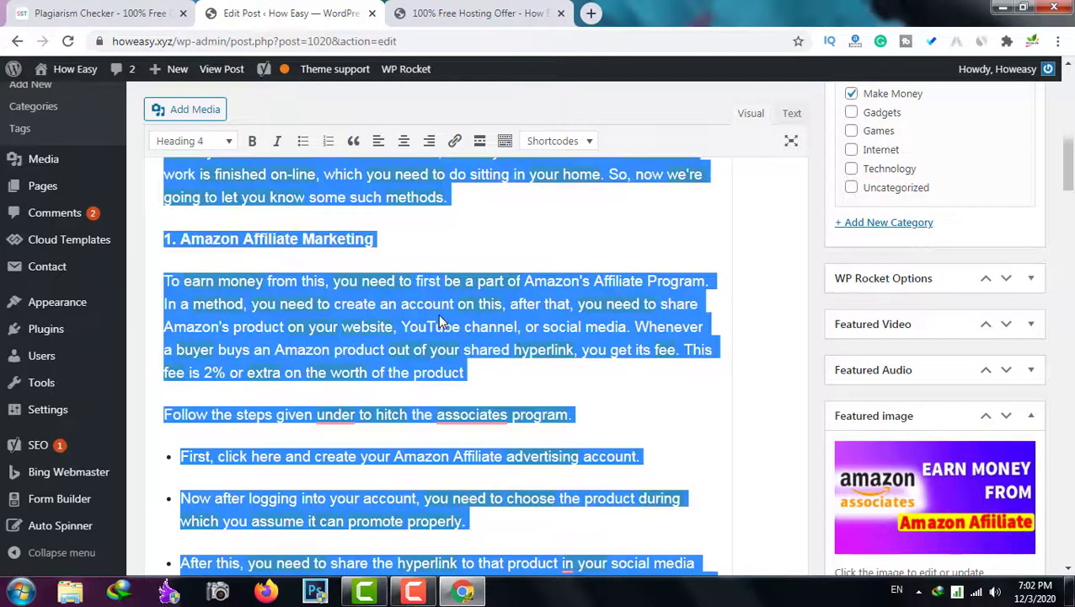
pyautogui.click(451, 333)
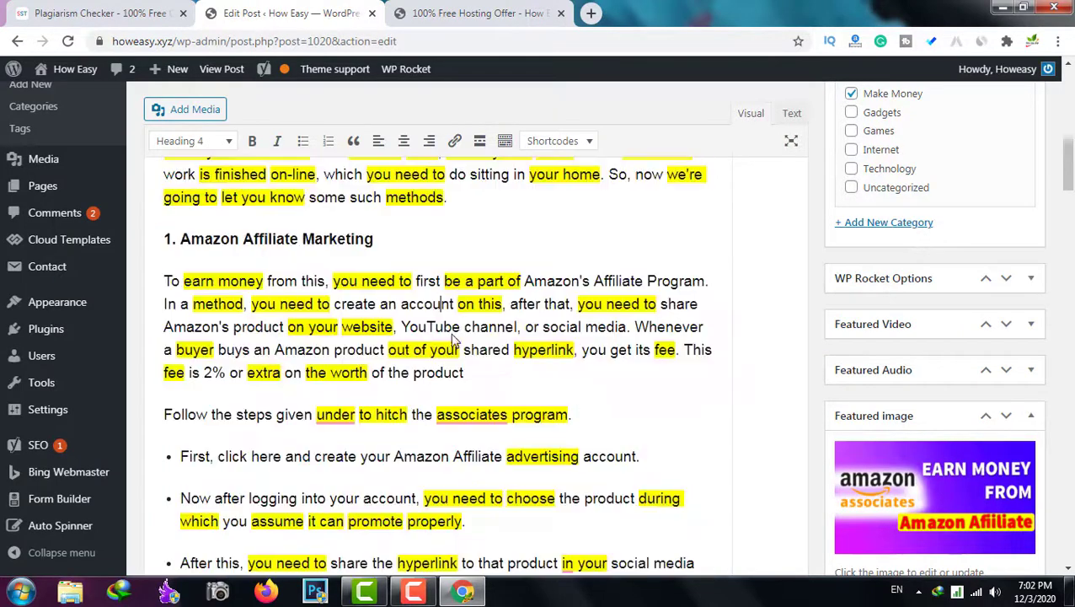
# Step: Paste the copied article into the smallseotools Plagiarism Checker and run the check, completing the crosswalk image verification
pyautogui.click(101, 13)
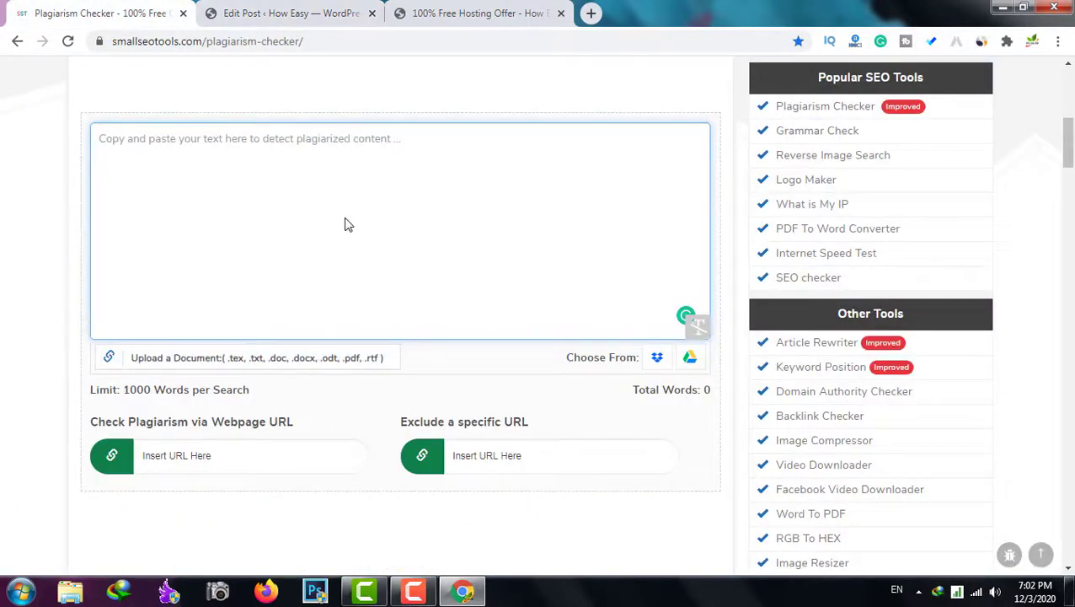
pyautogui.hotkey('ctrl', 'v')
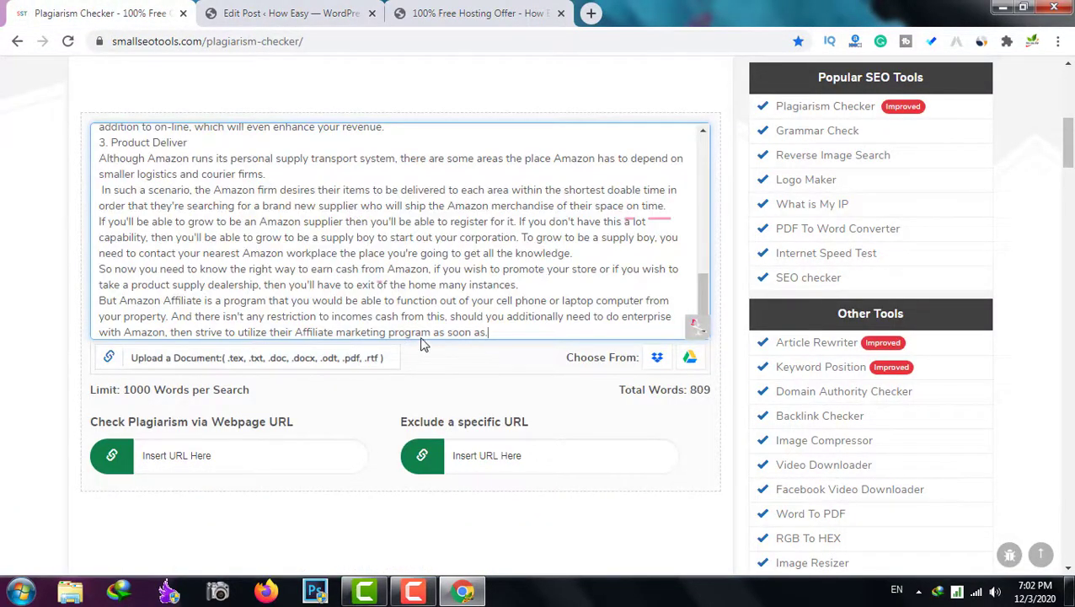
pyautogui.scroll(-3, 350, 221)
pyautogui.click(345, 385)
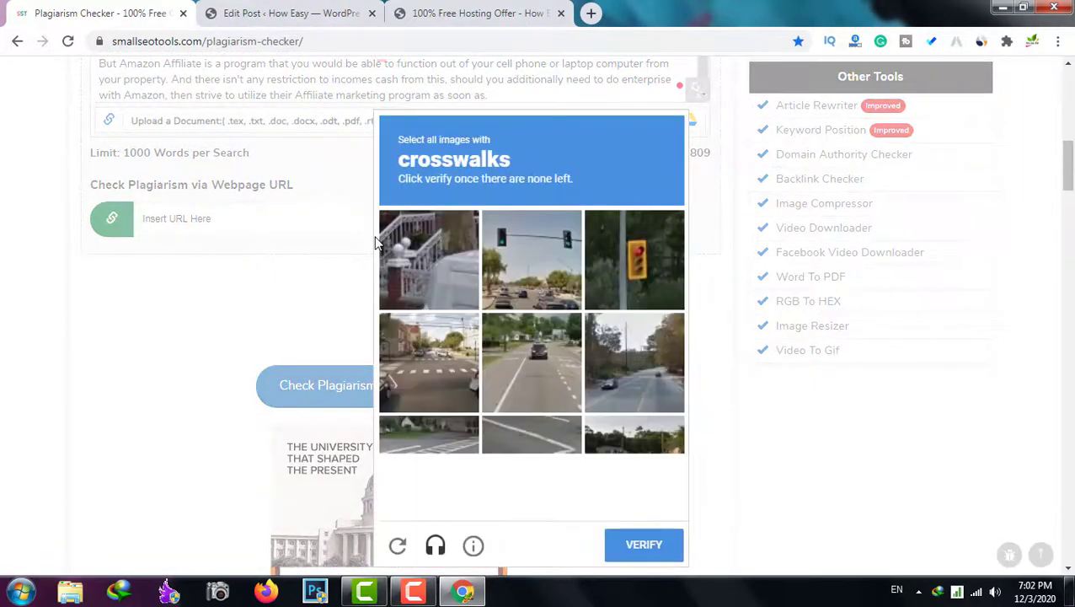
pyautogui.click(429, 362)
pyautogui.click(531, 464)
pyautogui.click(643, 544)
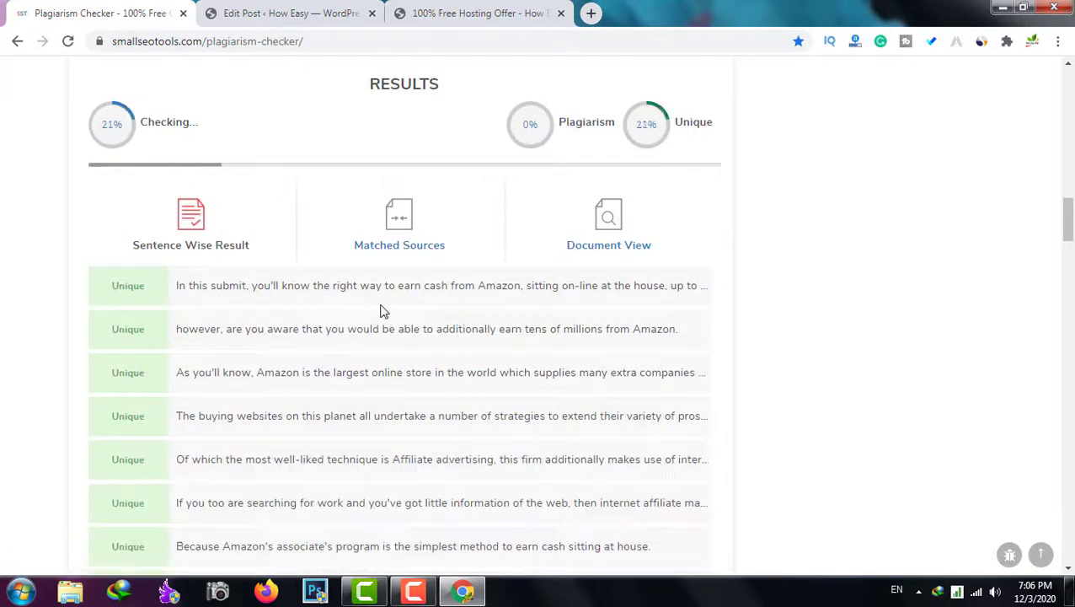
# Step: Examine the Plagiarism and Unique percentages in the checker's results, comparing them with the rewritten post in the editor
pyautogui.scroll(1, 818, 234)
pyautogui.scroll(-1, 819, 235)
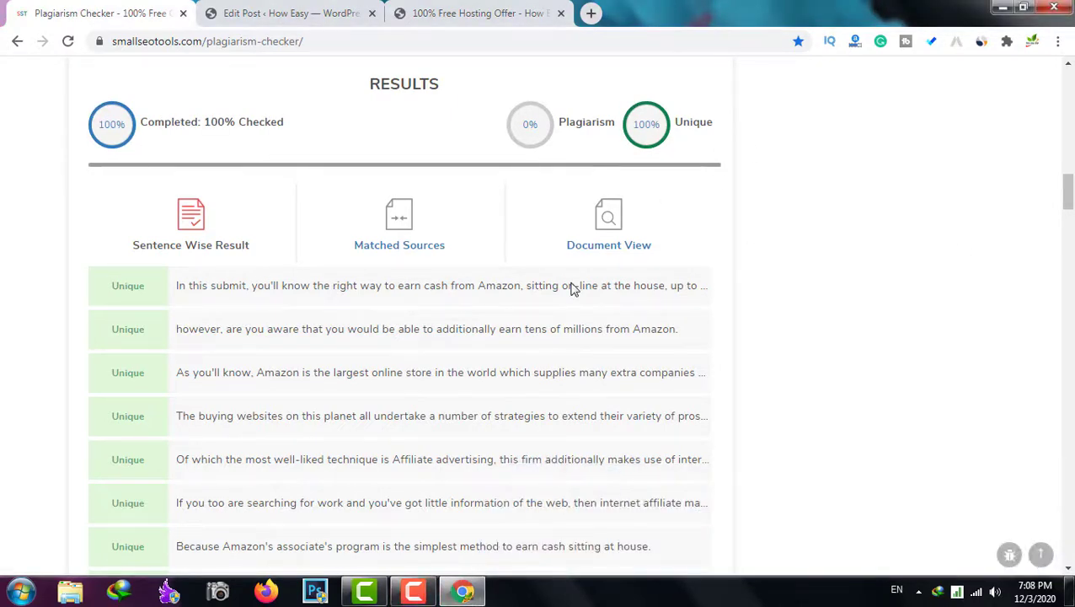
pyautogui.click(287, 14)
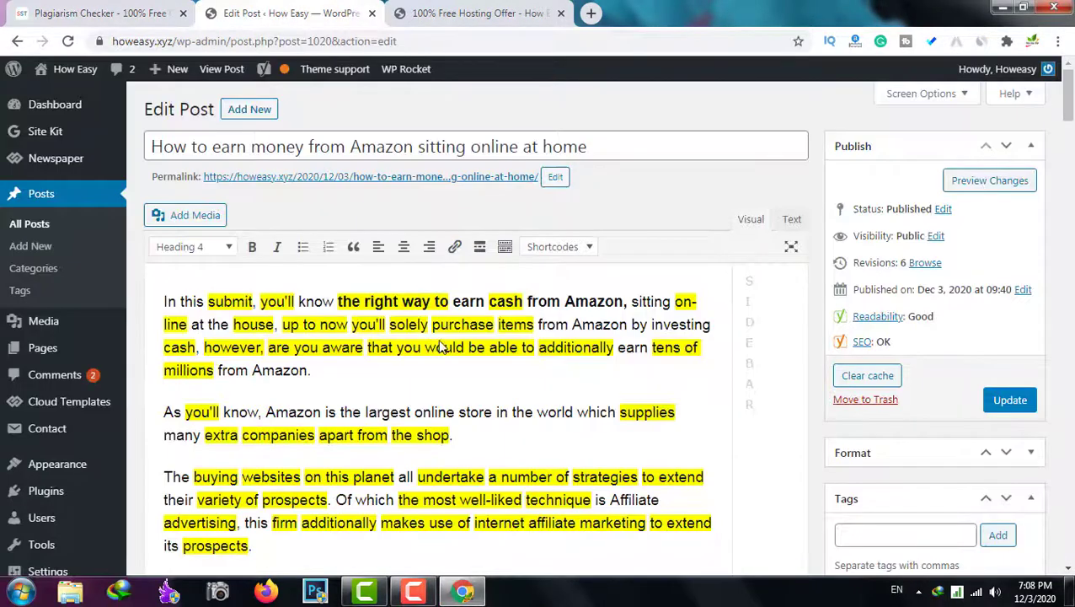
pyautogui.click(101, 13)
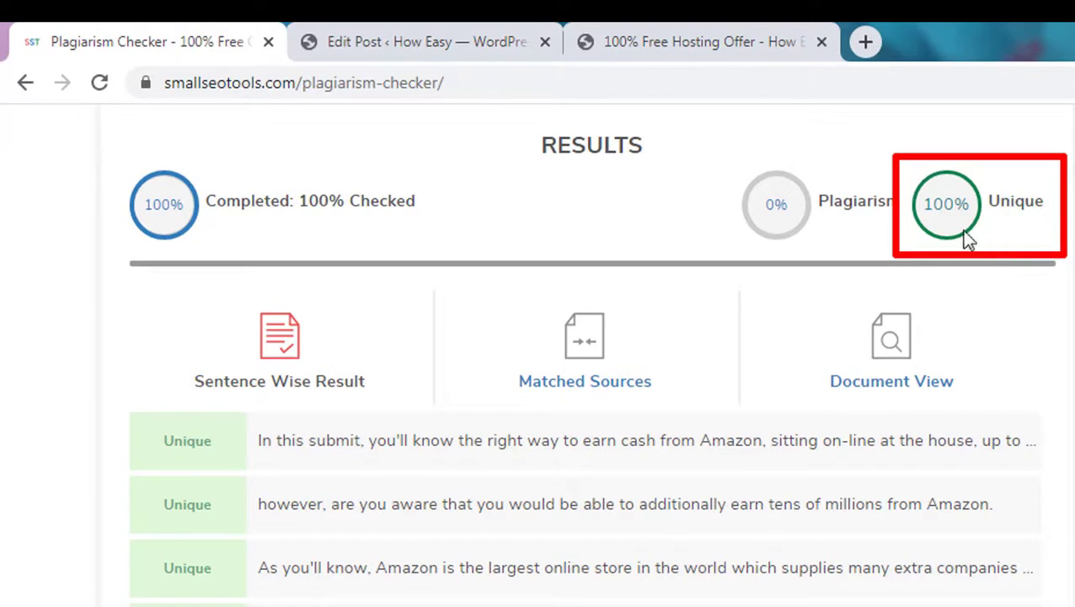
pyautogui.moveTo(723, 149)
pyautogui.mouseDown()
pyautogui.moveTo(806, 257)
pyautogui.moveTo(902, 263)
pyautogui.mouseUp()
pyautogui.press('Escape')
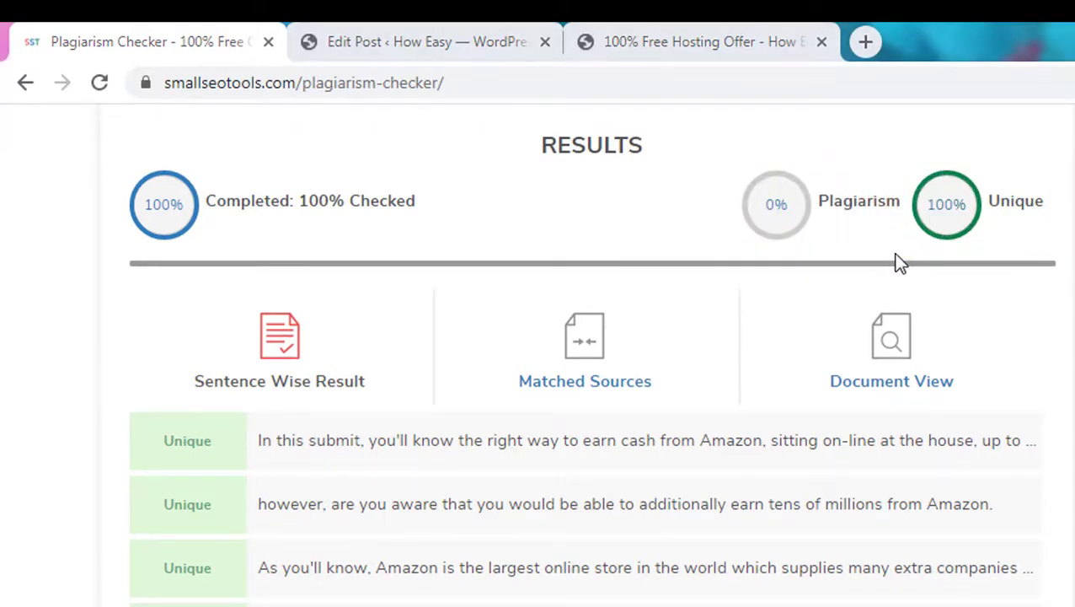
# Step: Review the highlighted rewritten post in the editor and read through the checker's Sentence Wise Result list
pyautogui.click(413, 30)
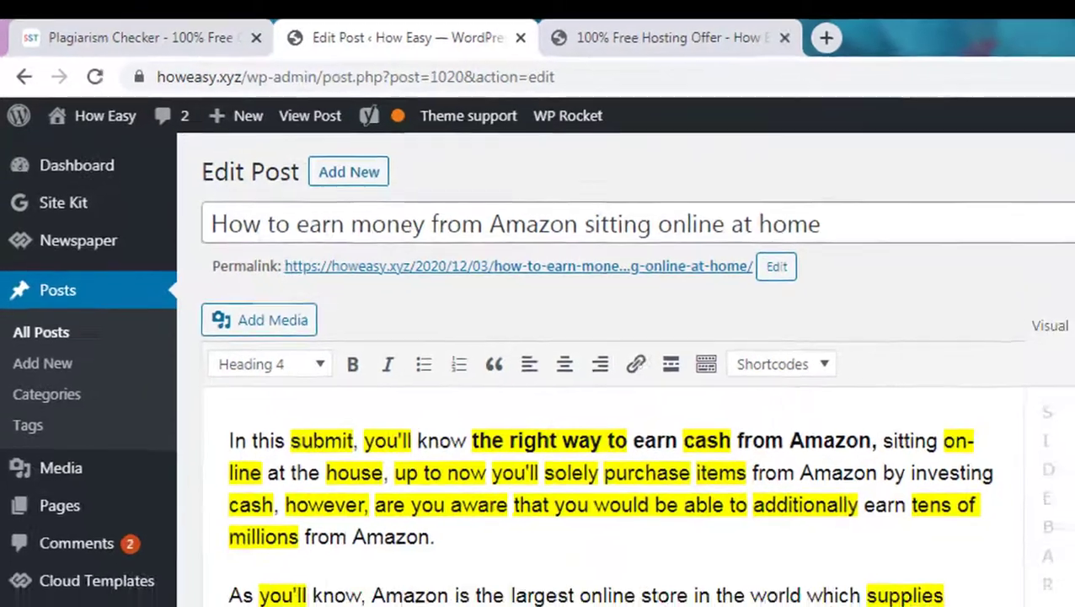
pyautogui.scroll(-10, 910, 311)
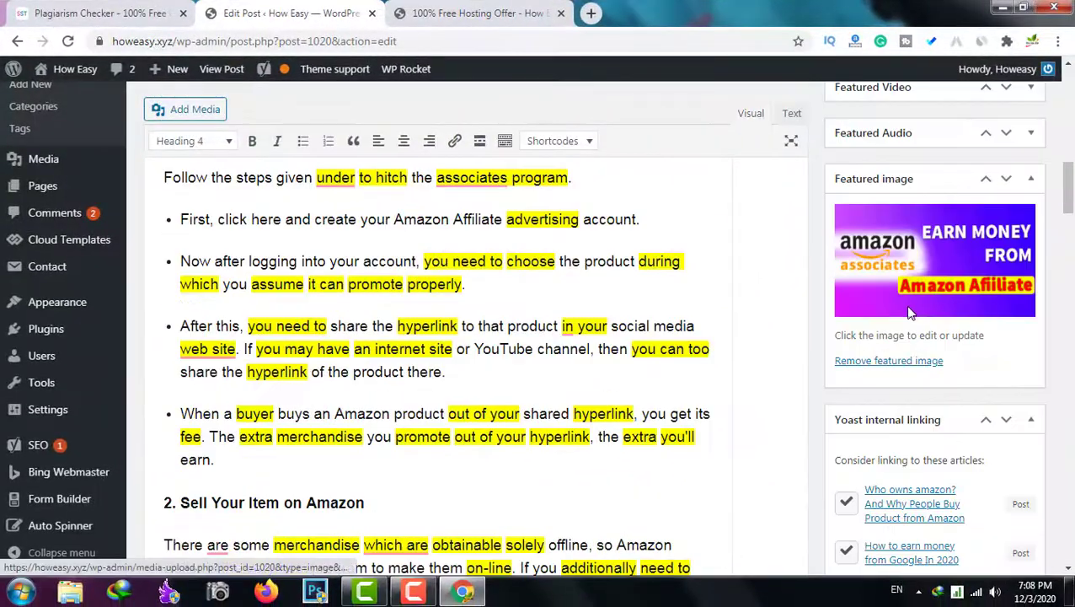
pyautogui.scroll(-15, 910, 312)
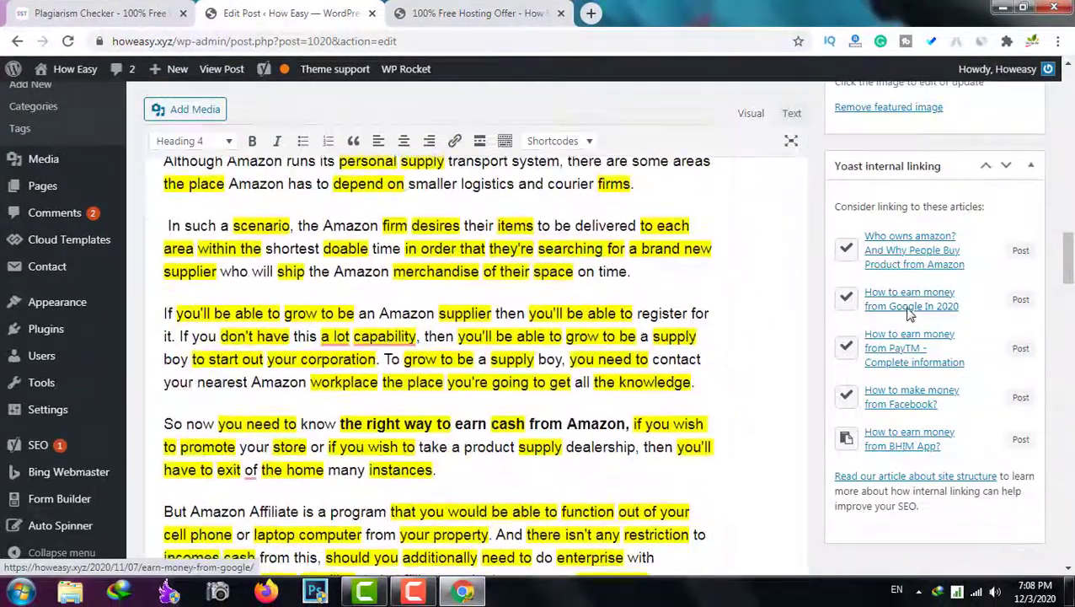
pyautogui.click(70, 7)
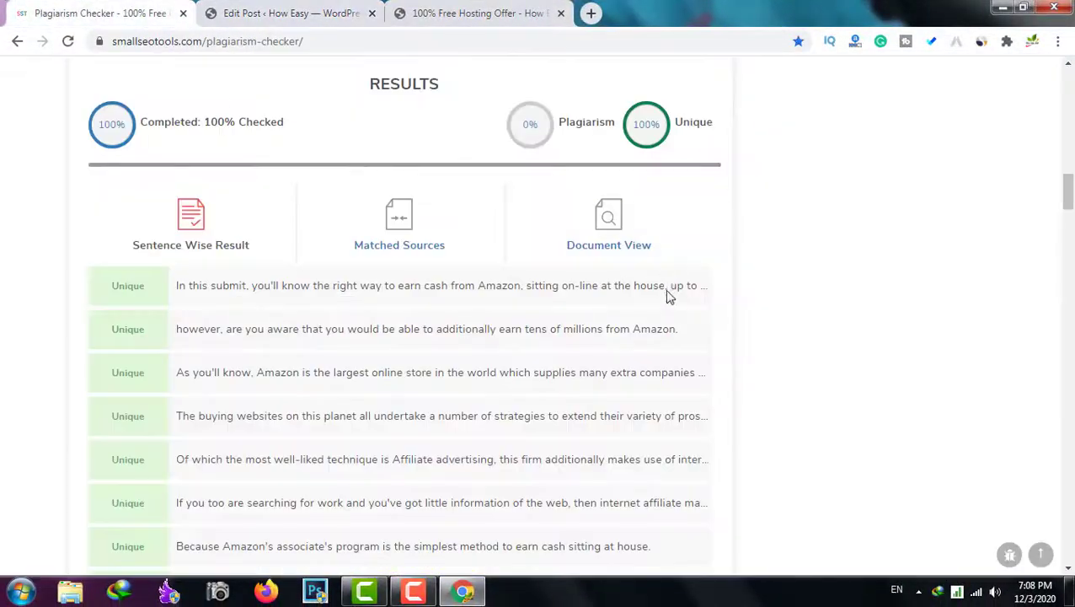
pyautogui.scroll(-7, 666, 312)
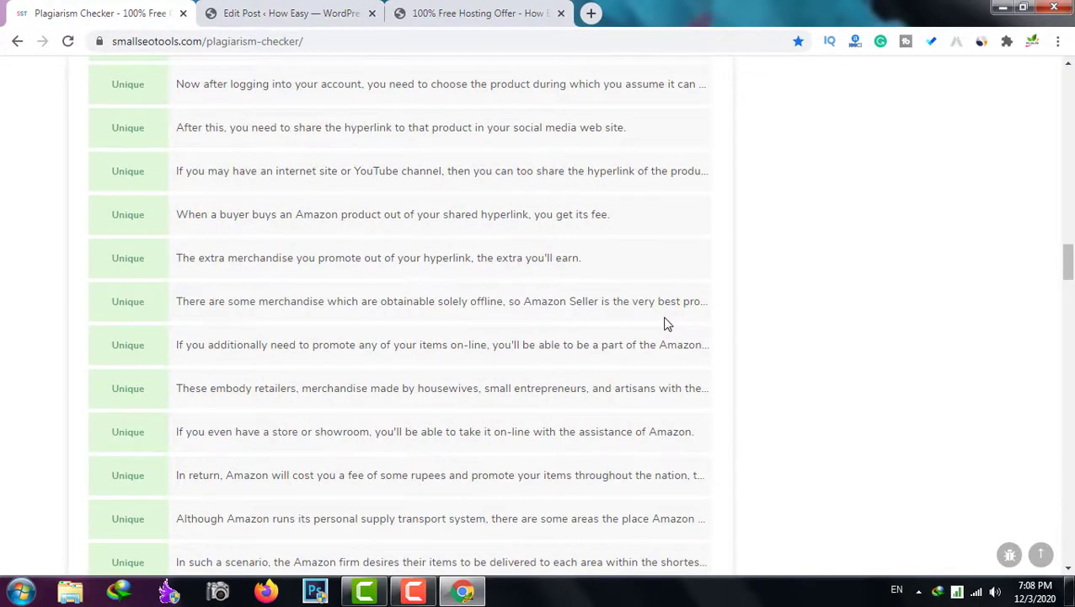
pyautogui.scroll(-5, 665, 324)
pyautogui.scroll(10, 666, 324)
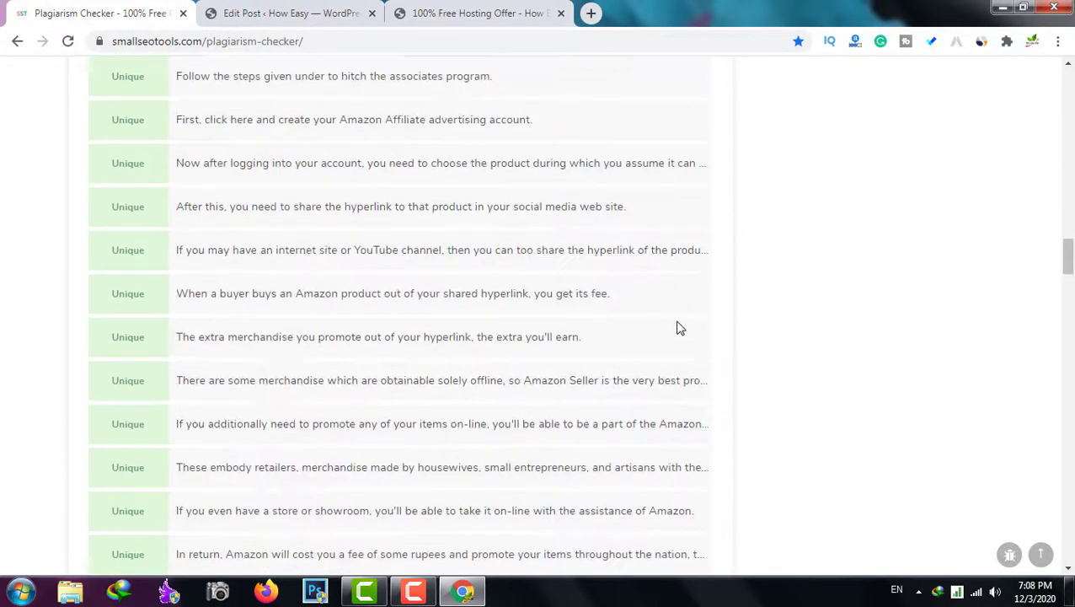
# Step: Read back through the plagiarism checker's sentence results toward the start of the list
pyautogui.scroll(1, 683, 329)
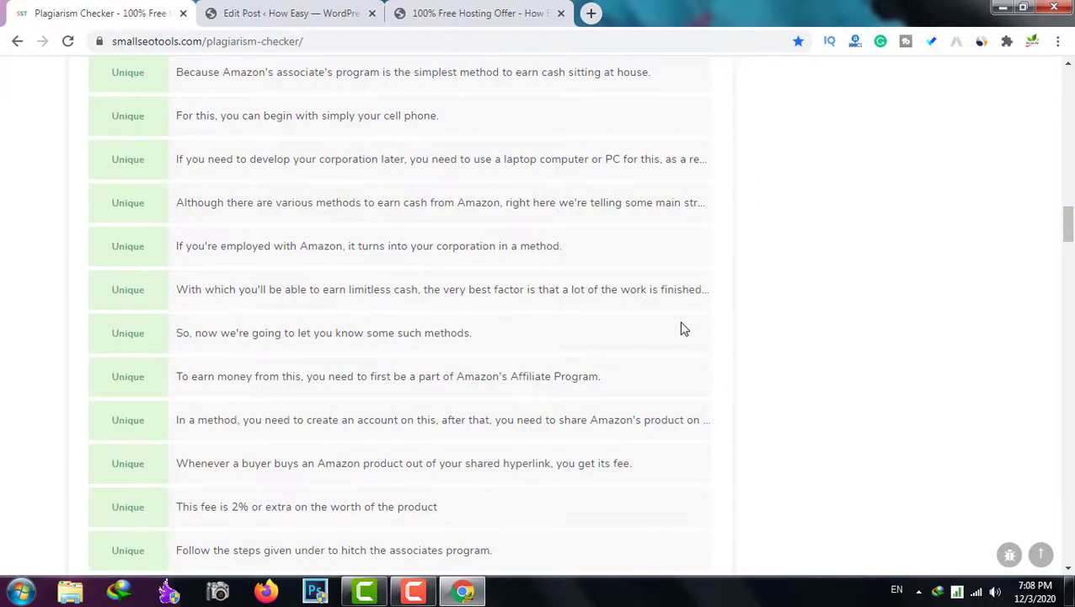
pyautogui.scroll(6, 683, 329)
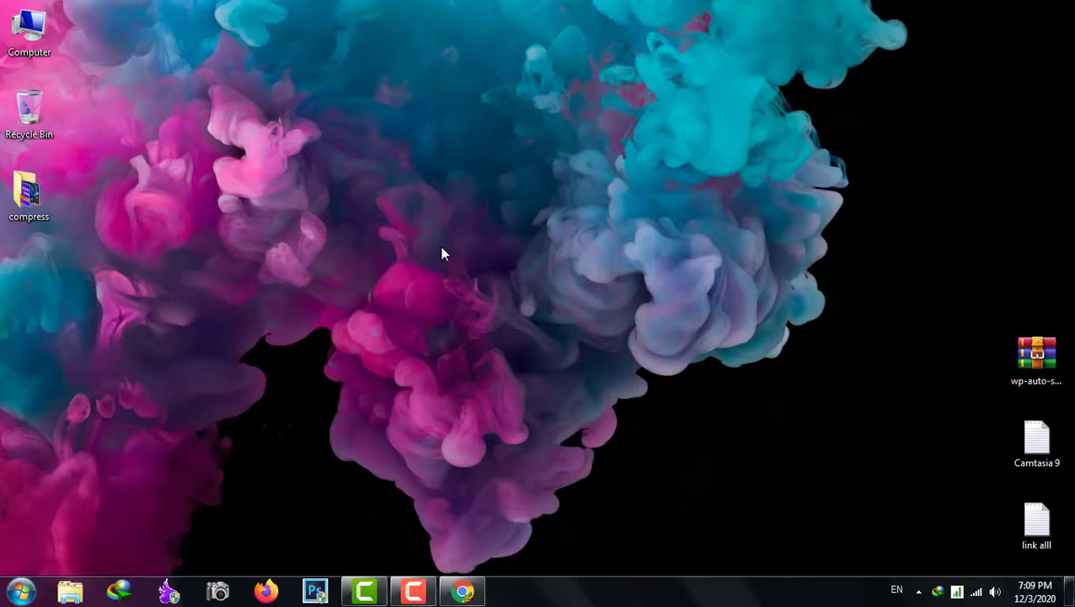
# Step: Switch to the browser's 100% Free Hosting Offer page and examine the Startup, Pro and Business plans and the hosting features
pyautogui.click(461, 592)
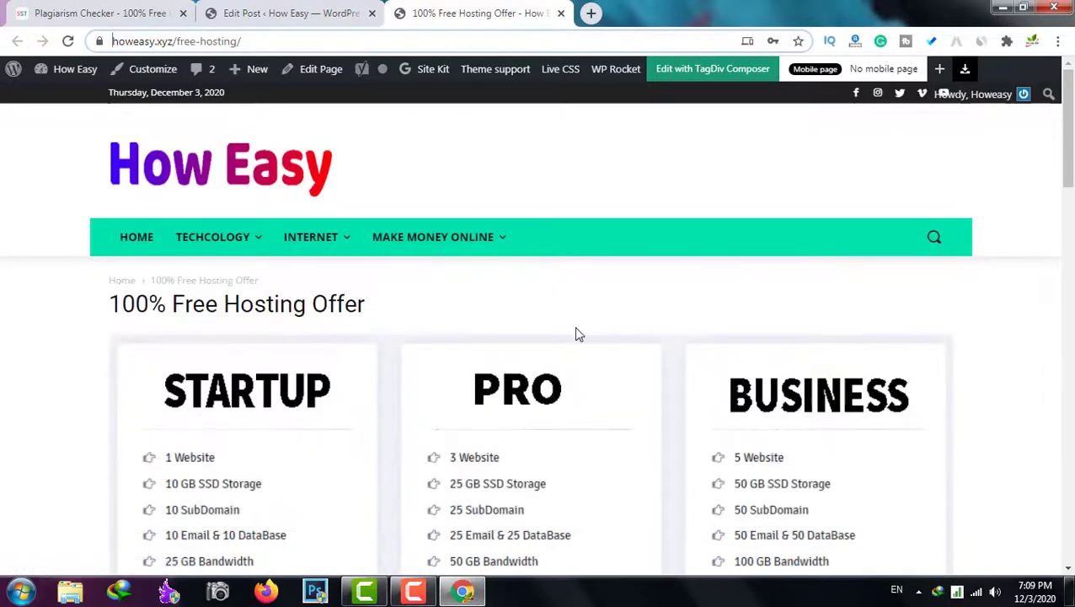
pyautogui.scroll(-3, 576, 335)
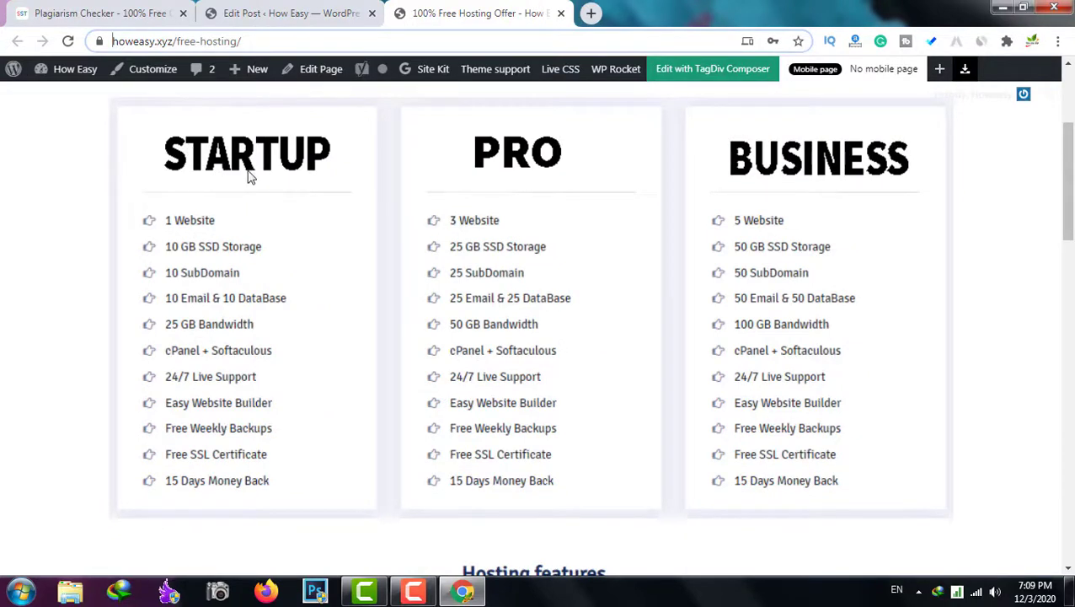
pyautogui.moveTo(115, 100)
pyautogui.mouseDown()
pyautogui.moveTo(247, 199)
pyautogui.moveTo(704, 460)
pyautogui.mouseUp()
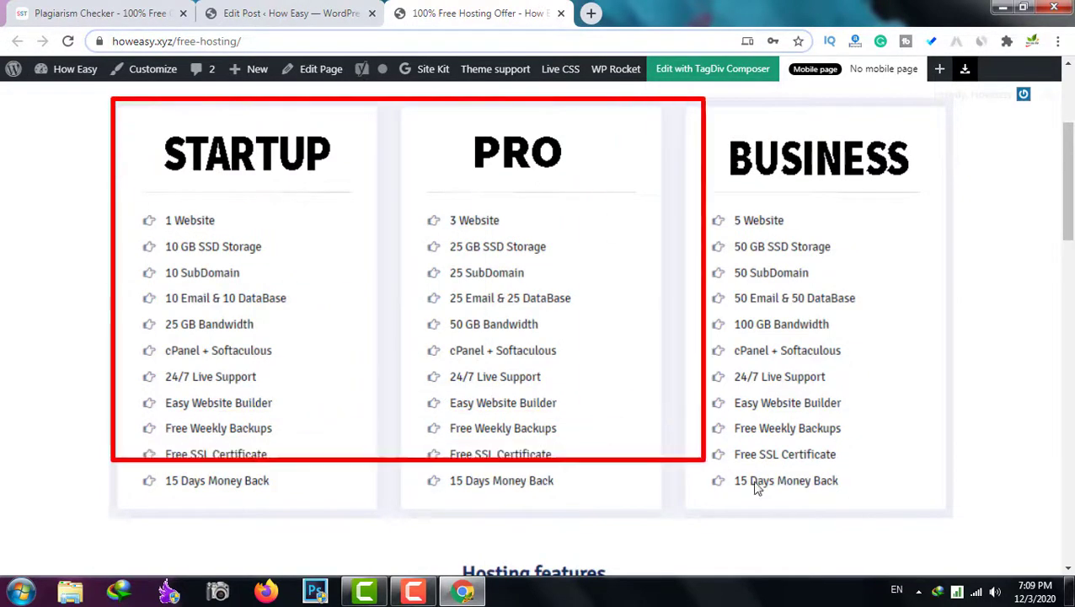
pyautogui.moveTo(757, 488); pyautogui.dragTo(965, 535)
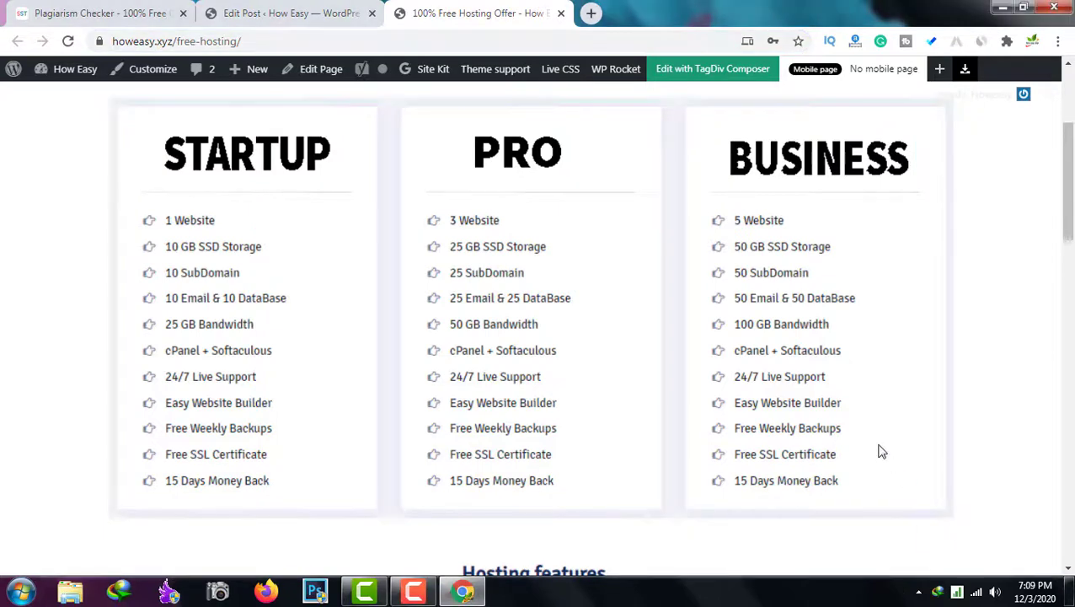
pyautogui.scroll(-5, 882, 452)
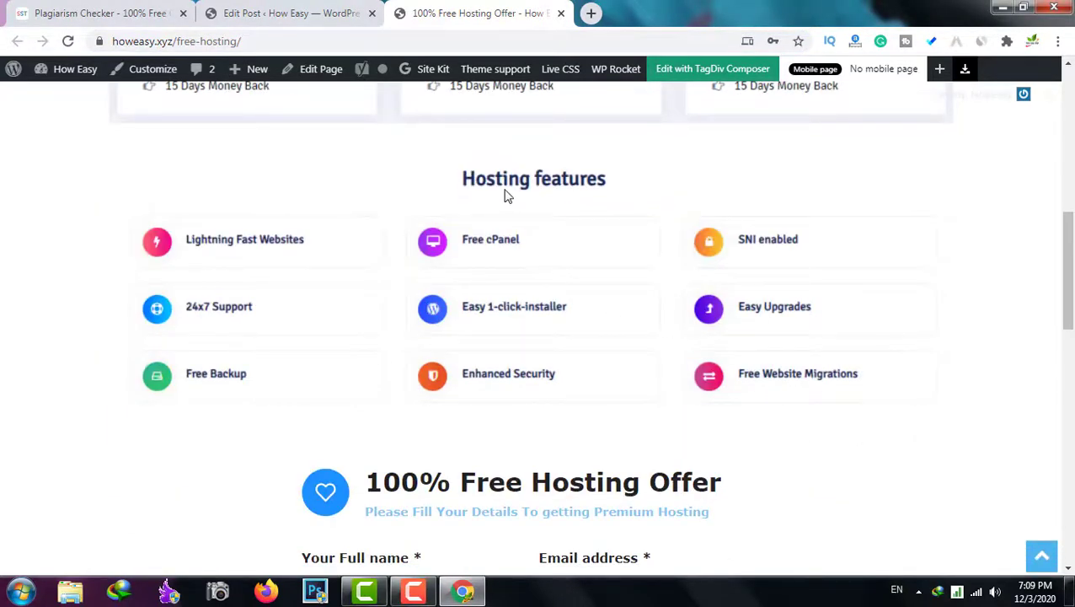
# Step: Look over the free hosting request form and choose Business Plan as the hosting plan
pyautogui.scroll(-4, 540, 295)
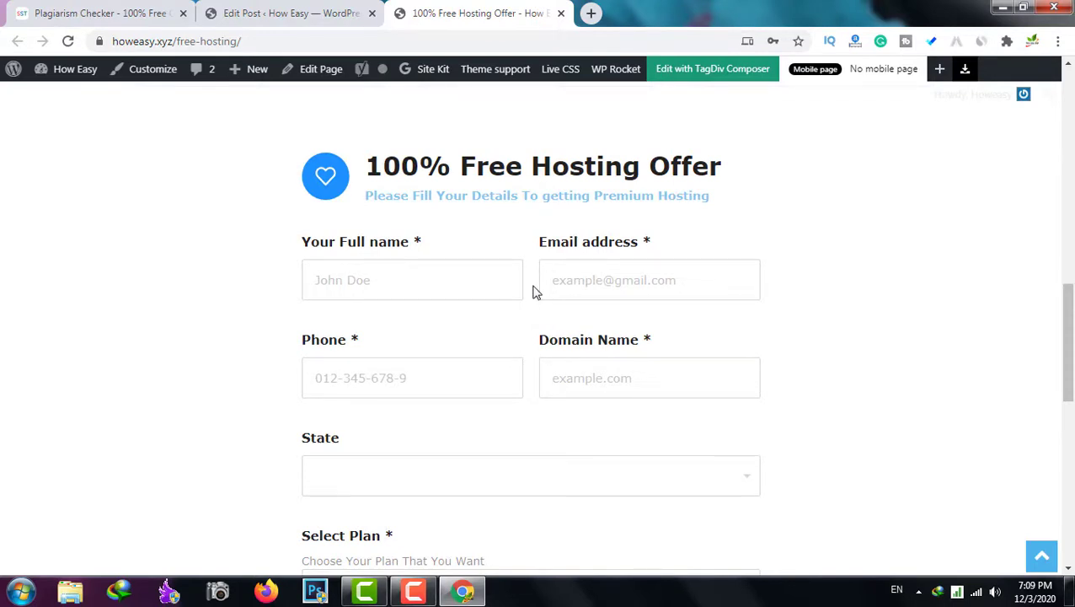
pyautogui.scroll(-1, 535, 293)
pyautogui.scroll(-1, 534, 293)
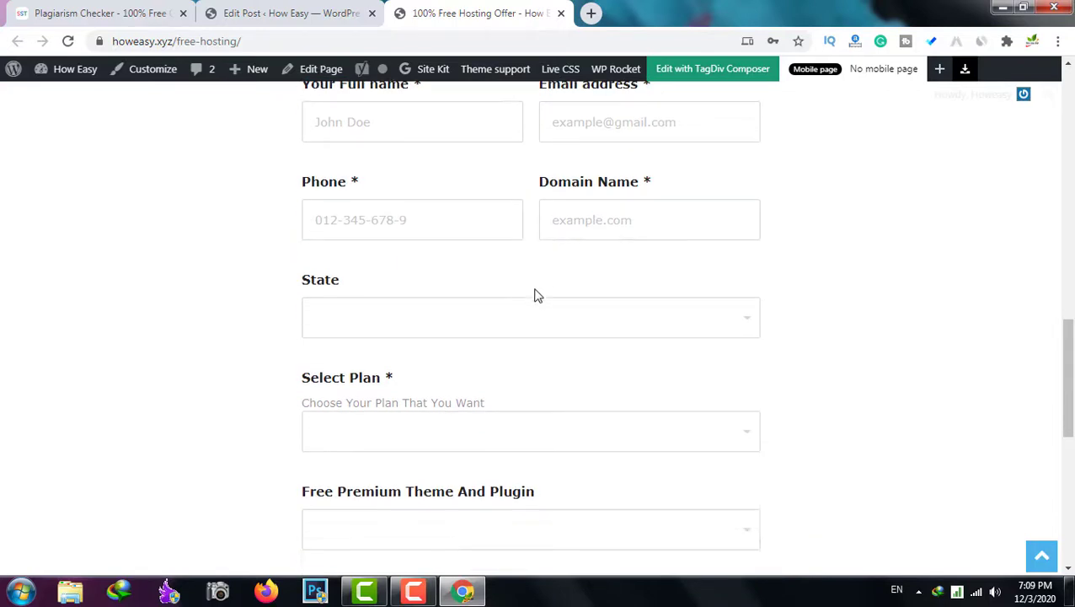
pyautogui.scroll(-2, 537, 337)
pyautogui.click(522, 271)
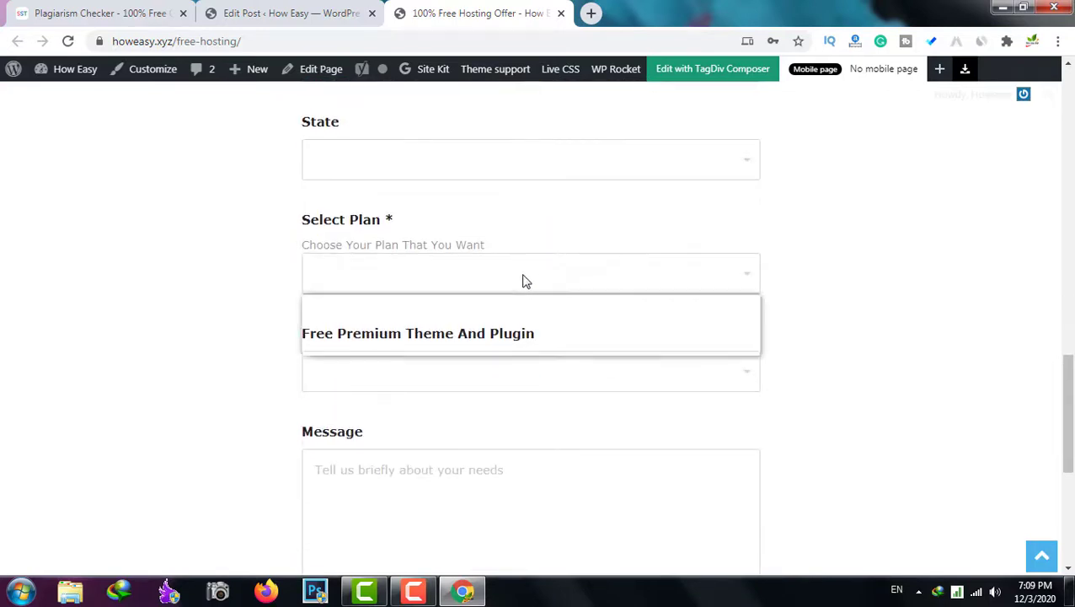
pyautogui.click(521, 349)
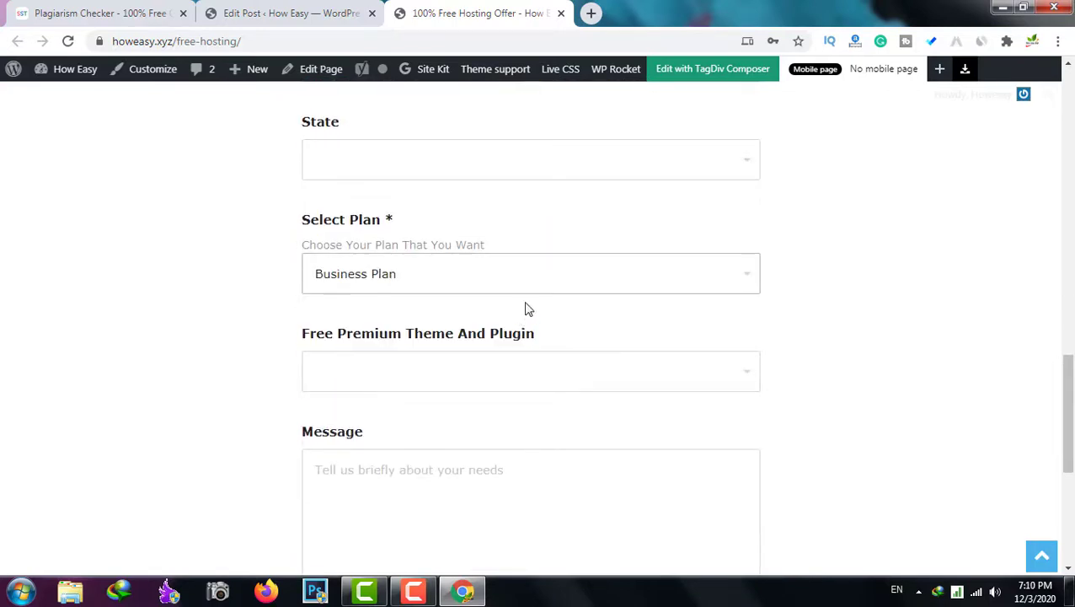
# Step: Choose WP Auto Spinner as the free premium theme and plugin, and place the cursor in the Message field
pyautogui.scroll(8, 526, 308)
pyautogui.scroll(-10, 548, 324)
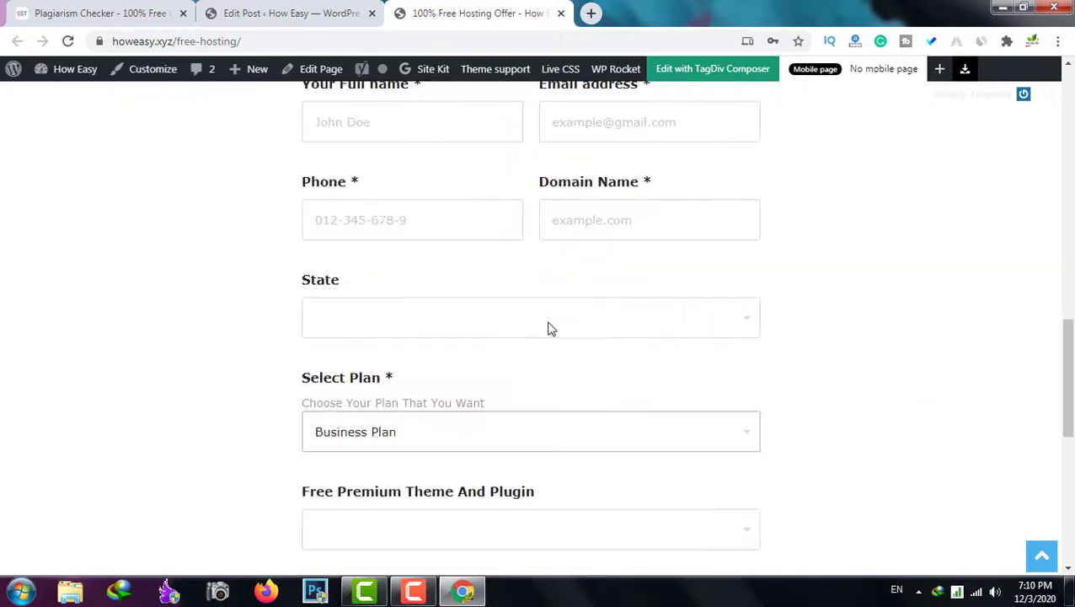
pyautogui.scroll(1, 549, 329)
pyautogui.click(544, 228)
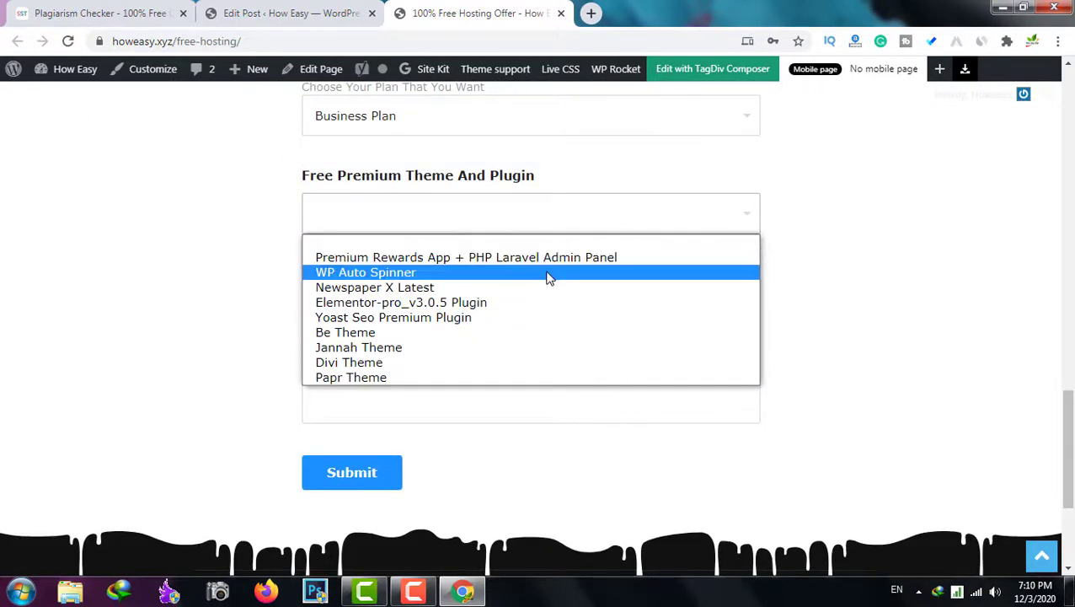
pyautogui.click(438, 208)
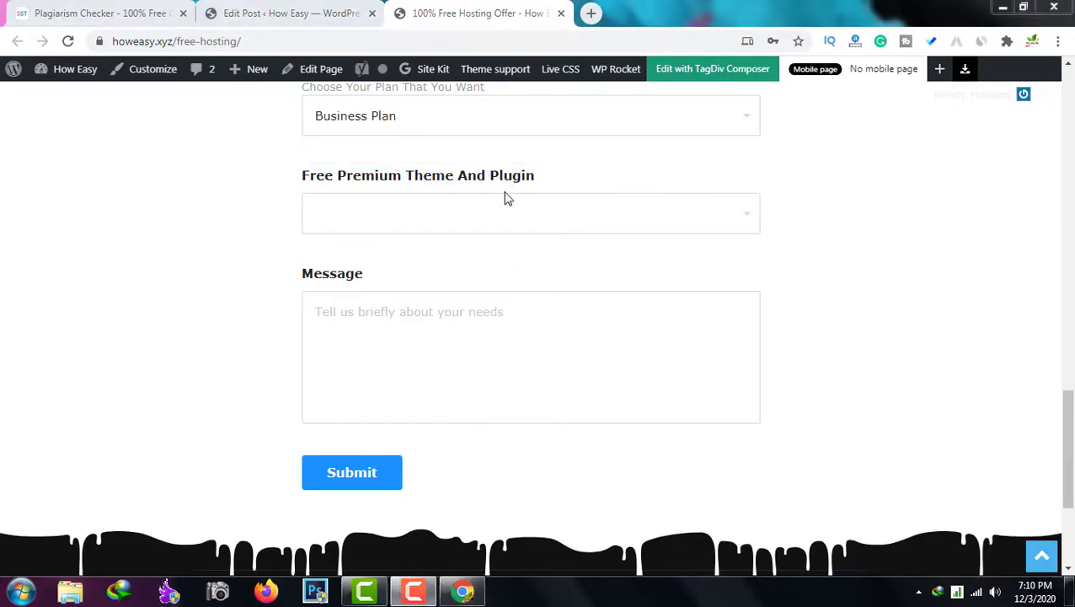
pyautogui.click(501, 220)
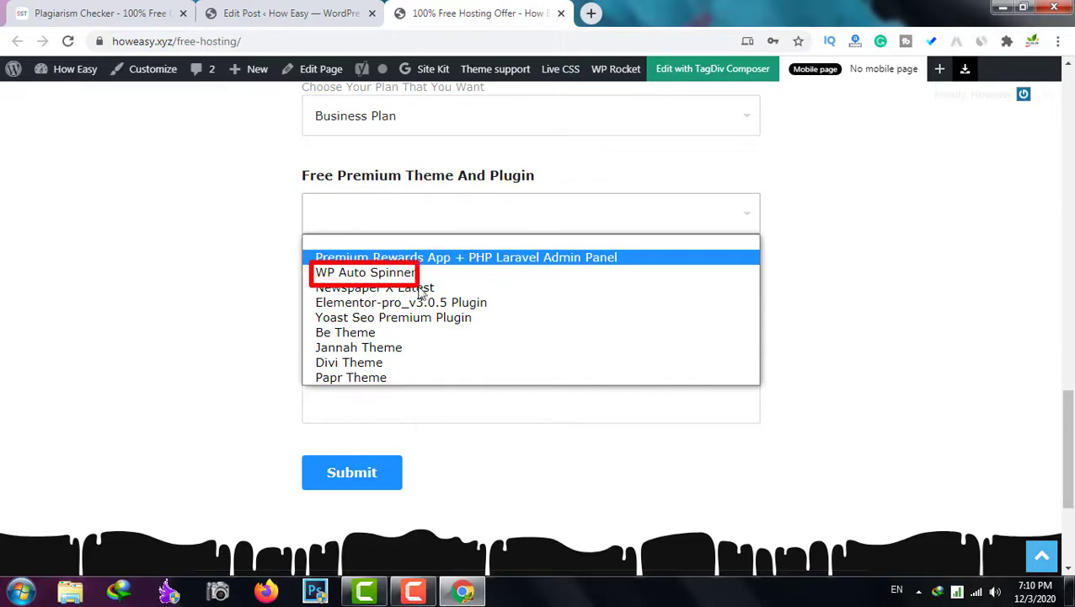
pyautogui.press('Escape')
pyautogui.click(411, 199)
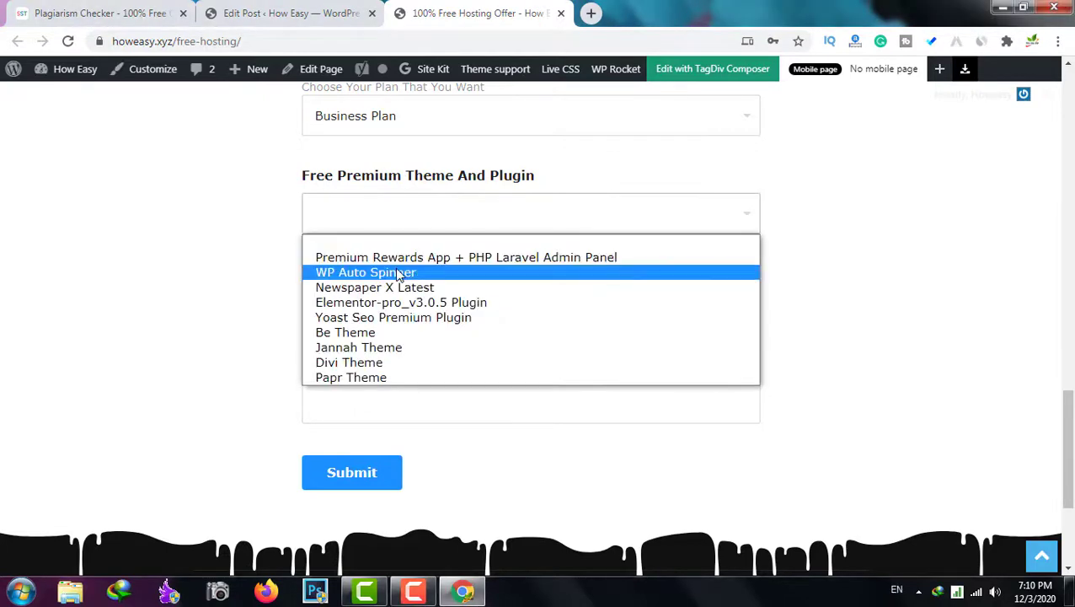
pyautogui.click(455, 271)
pyautogui.click(408, 317)
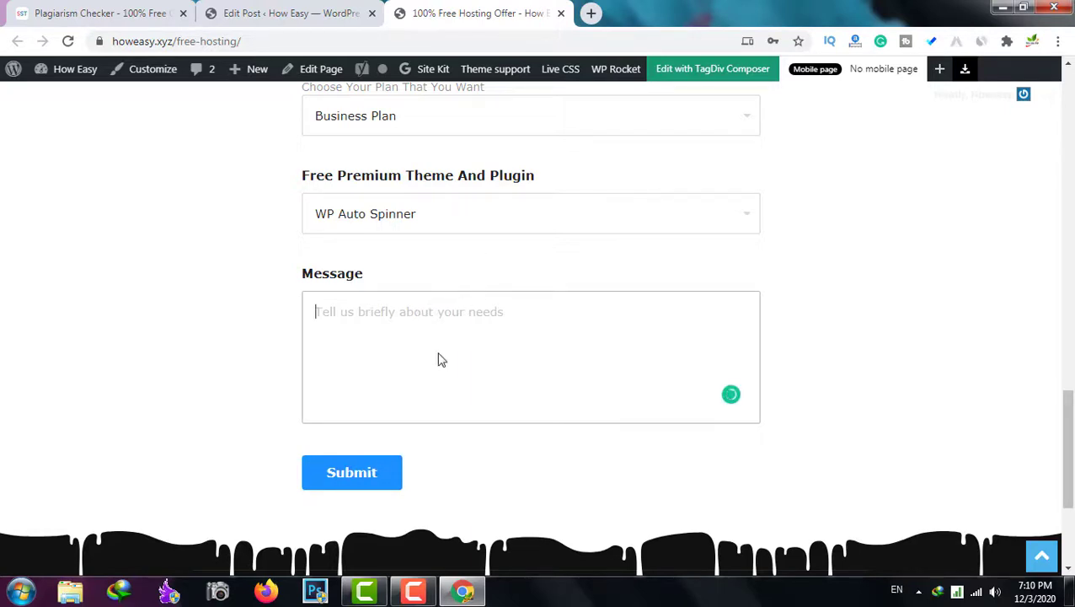
# Step: Check the contact fields of the hosting form, minimize the browser window and open the desktop's context menu
pyautogui.scroll(5, 473, 472)
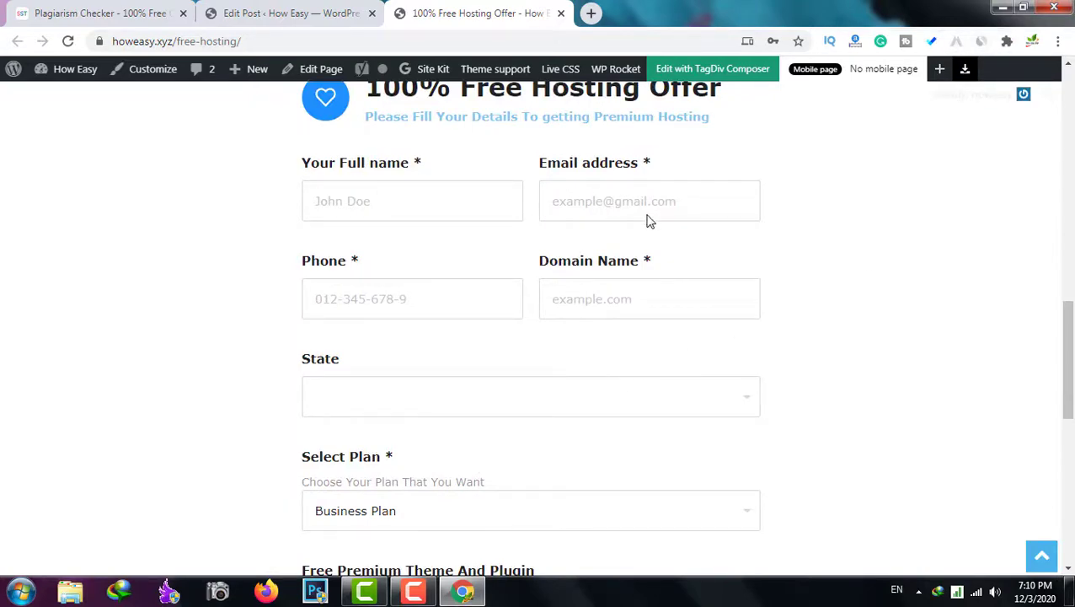
pyautogui.click(1004, 8)
pyautogui.rightClick(498, 143)
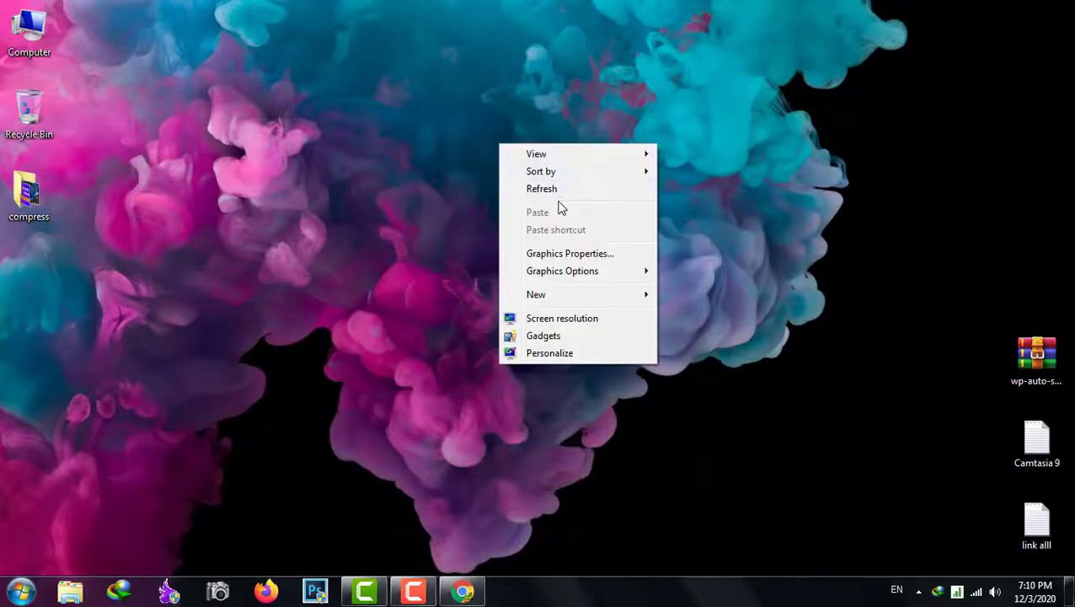